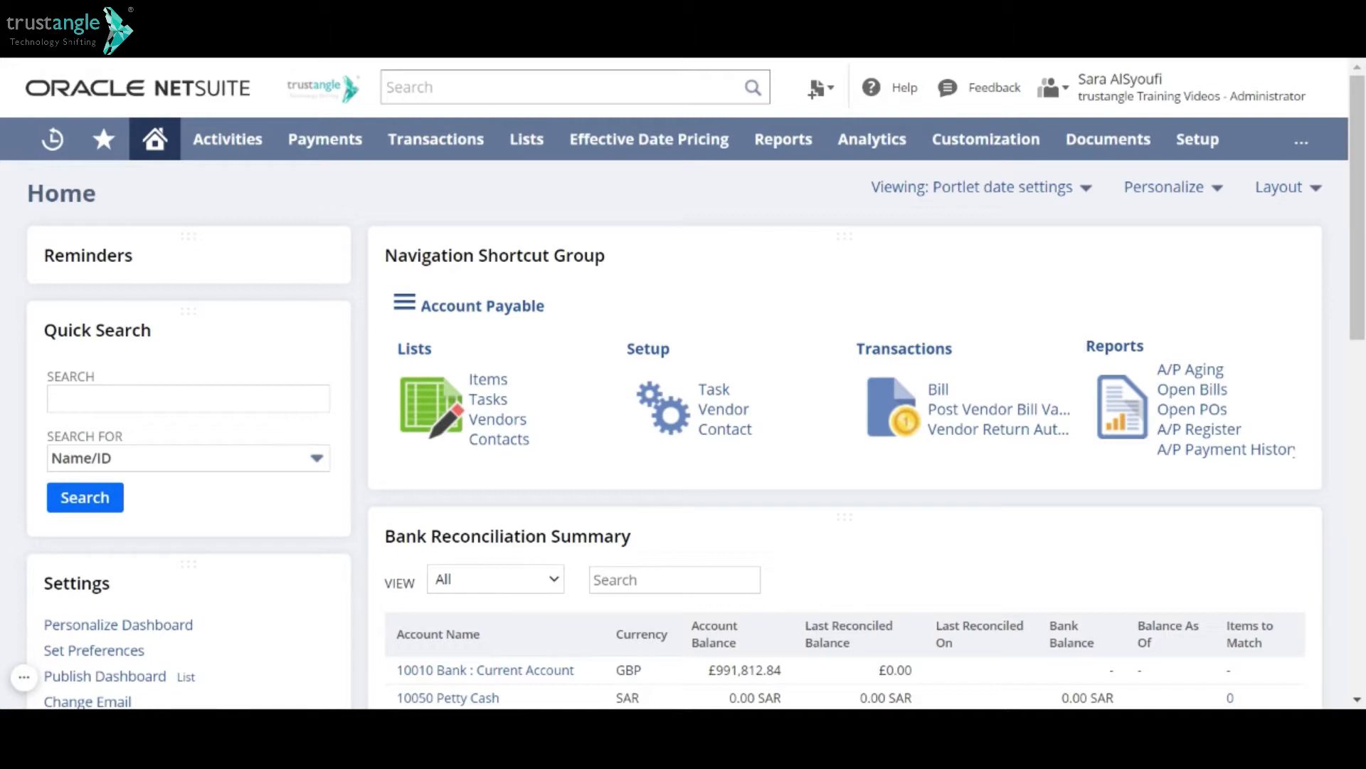
# Reveal the New and Search options under Setup > Company > Classifications > Locations
pyautogui.moveTo(1198, 140)
pyautogui.moveTo(1210, 231)
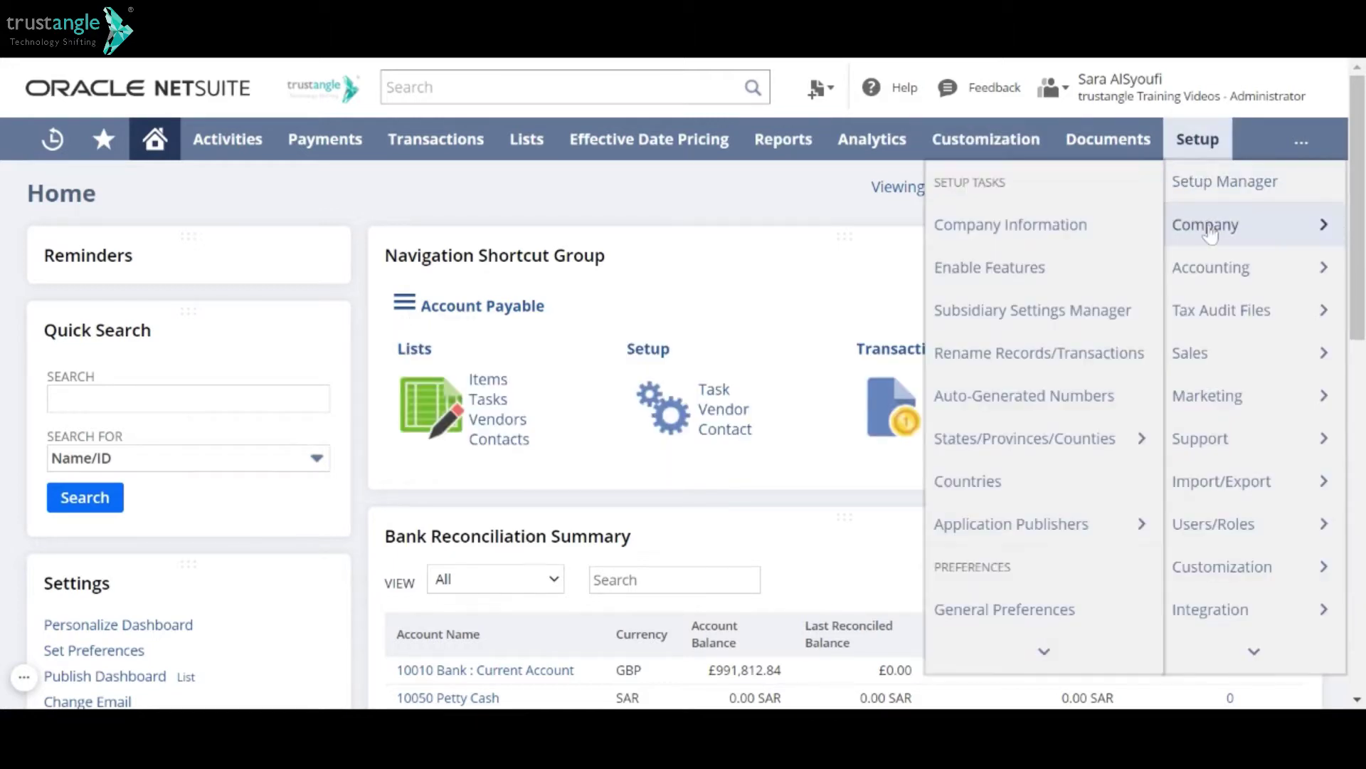
pyautogui.scroll(-10, 1031, 352)
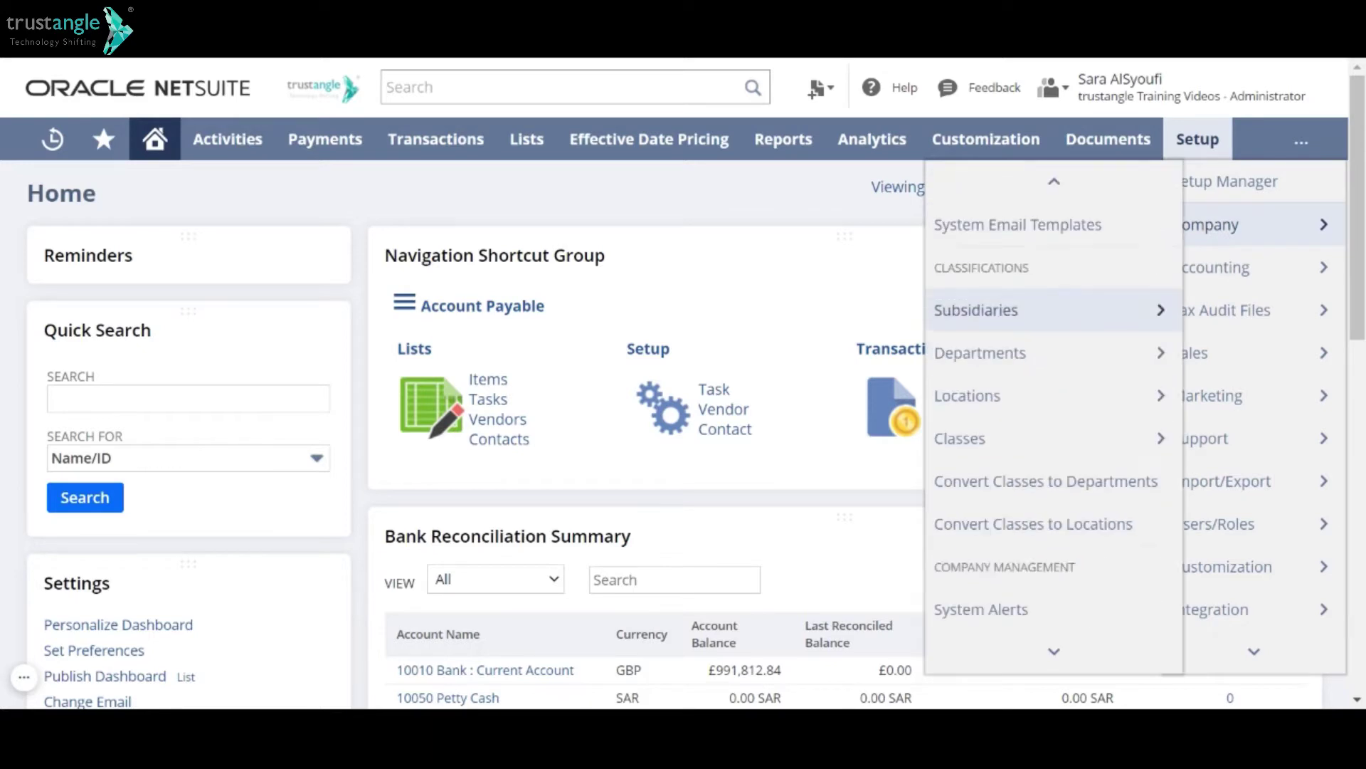
pyautogui.moveTo(1031, 352)
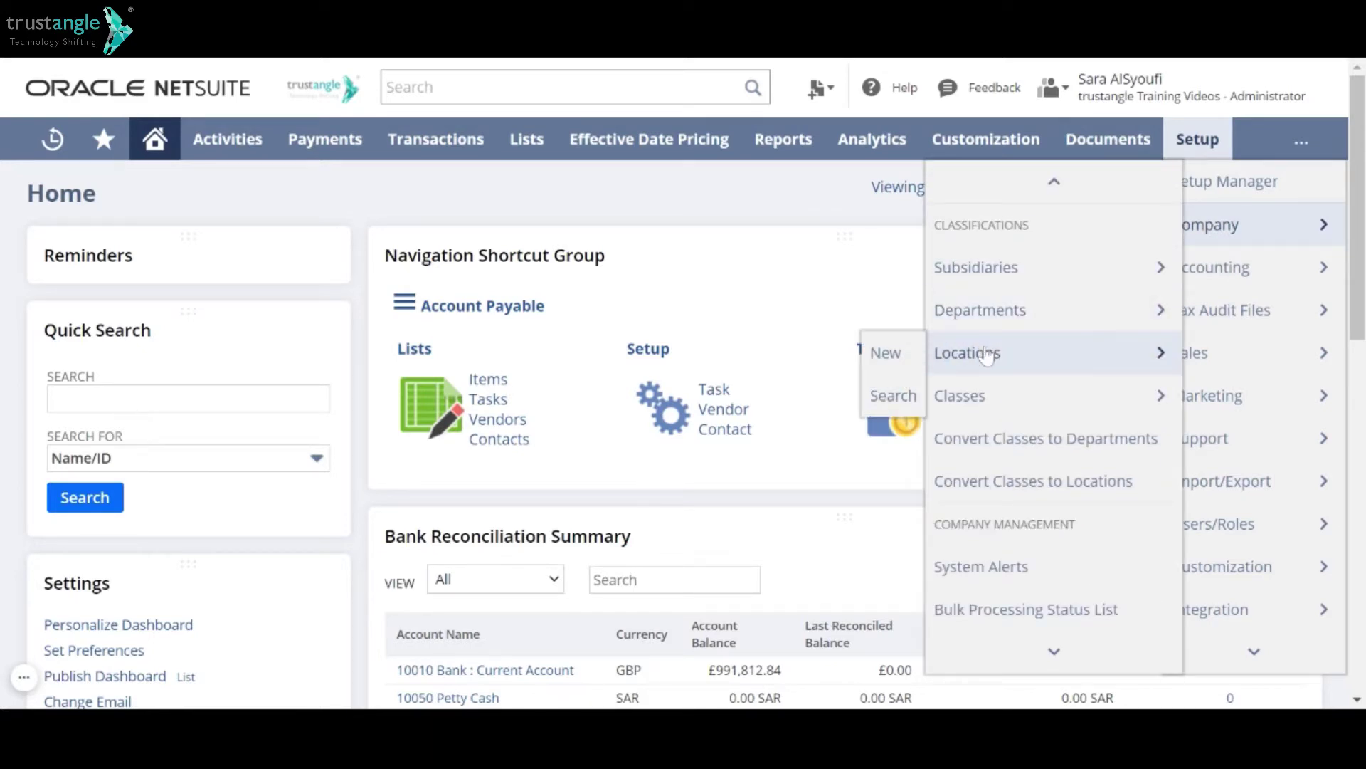
# Start a new location record named Jeddah Warehouses
pyautogui.click(888, 364)
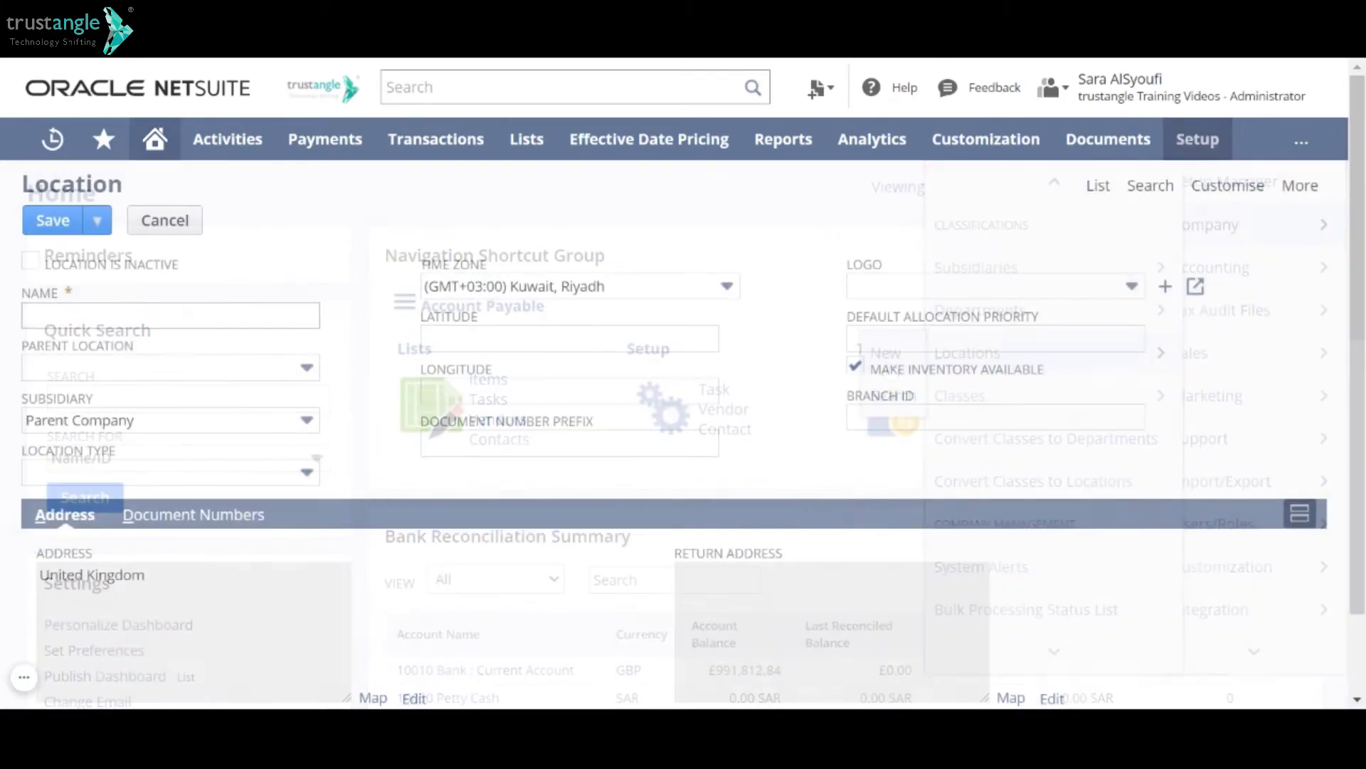
pyautogui.write('Jeddah Warehouses')
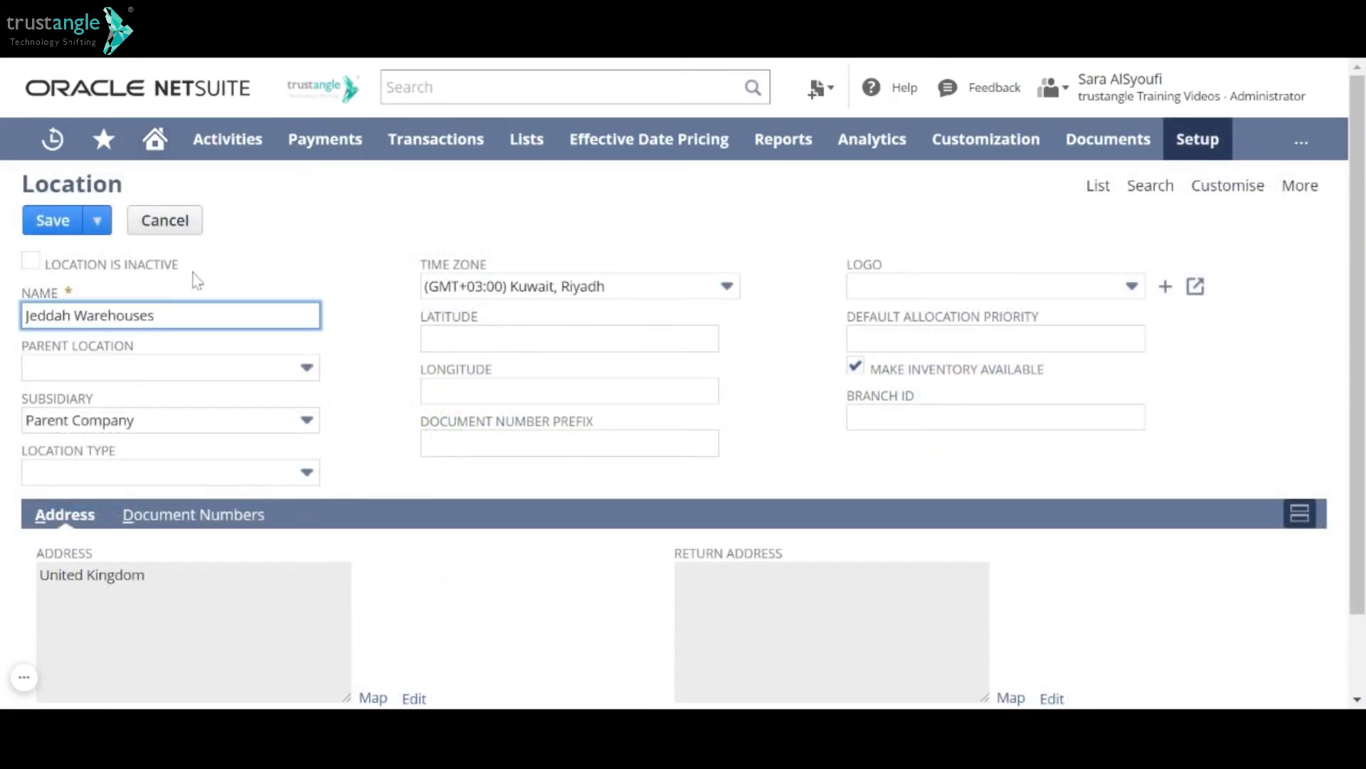
pyautogui.click(45, 369)
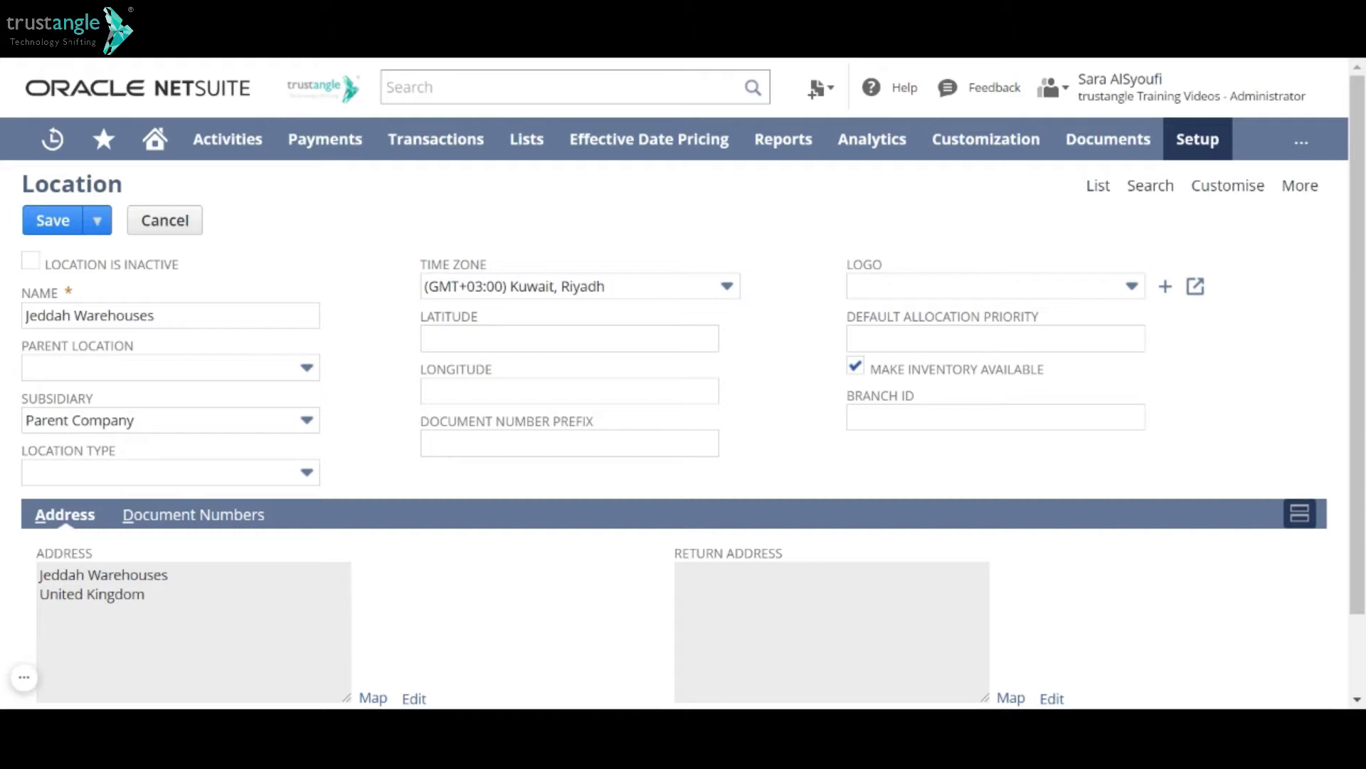
# Assign subsidiary Parent Company : Saudi Arabia and location type Warehouse
pyautogui.click(304, 427)
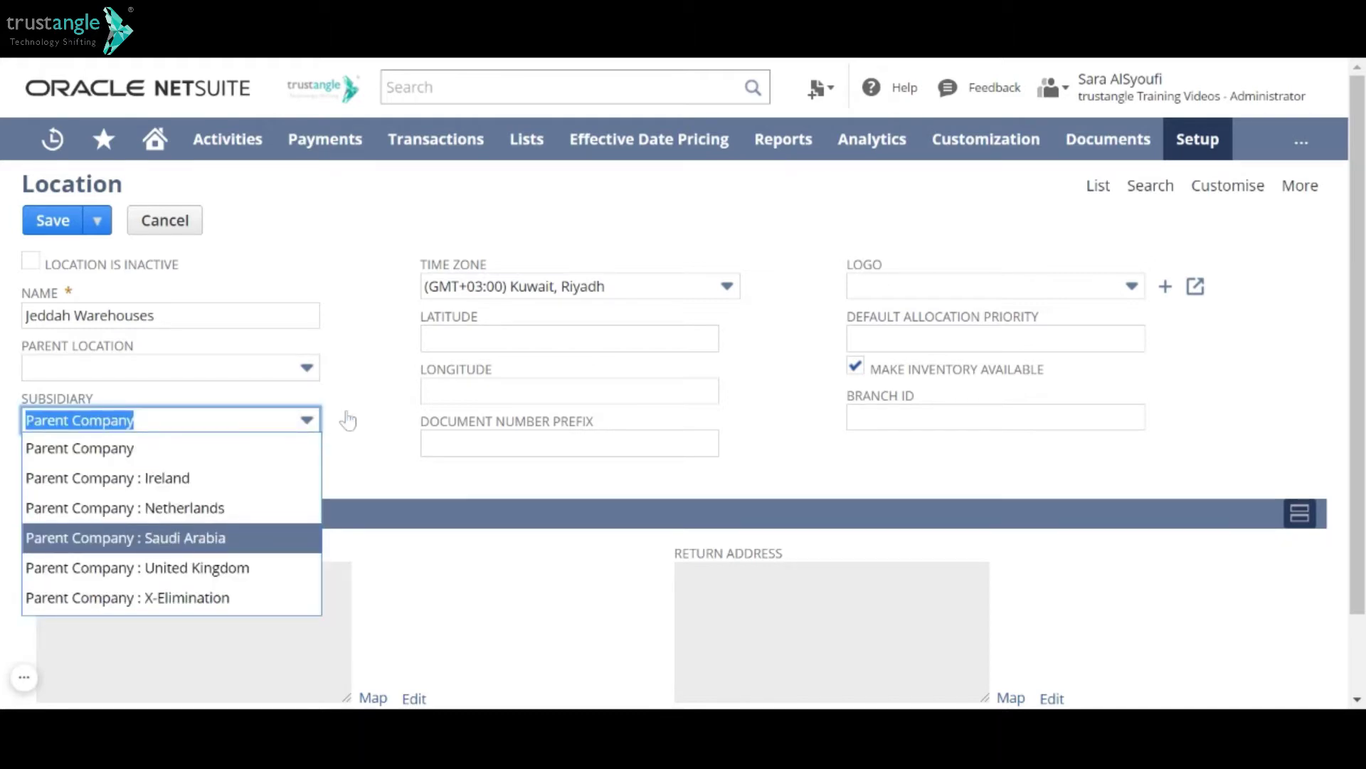
pyautogui.press('Return')
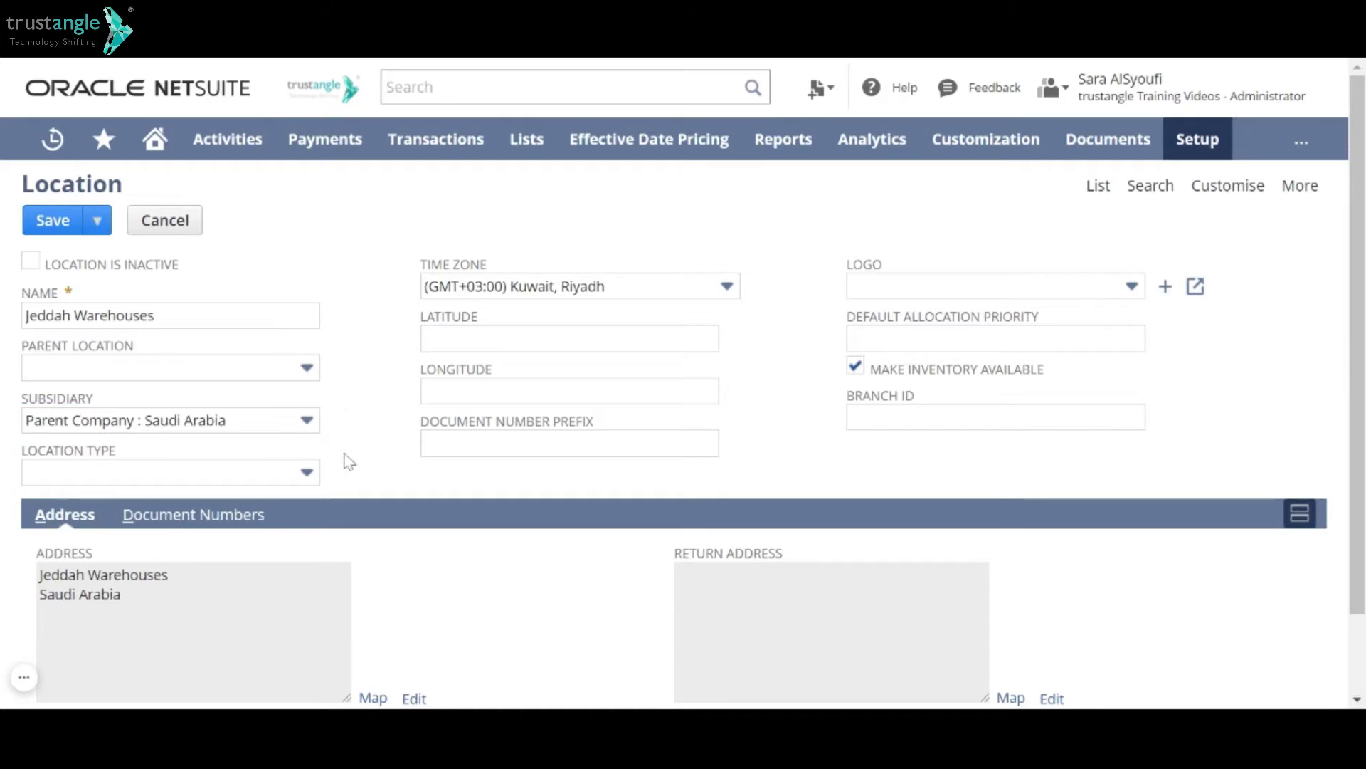
pyautogui.click(306, 474)
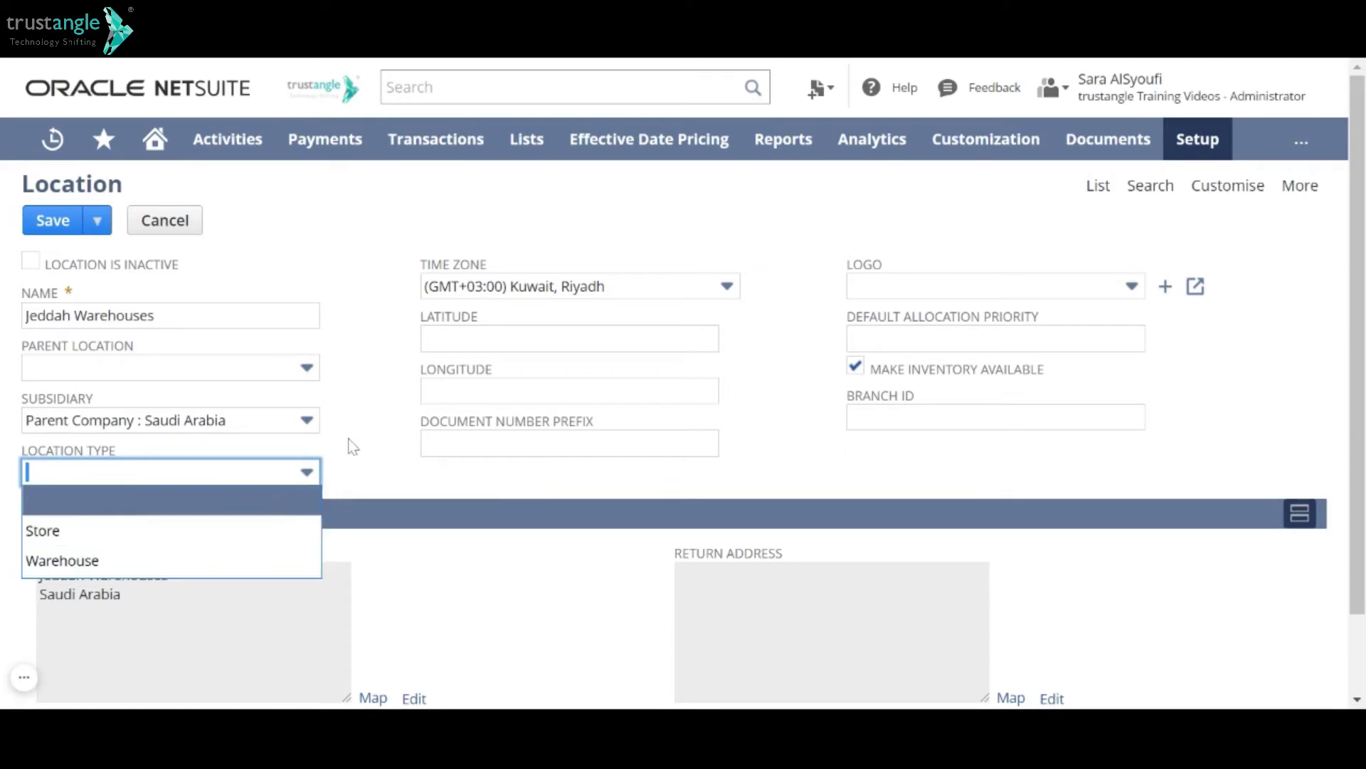
pyautogui.click(93, 559)
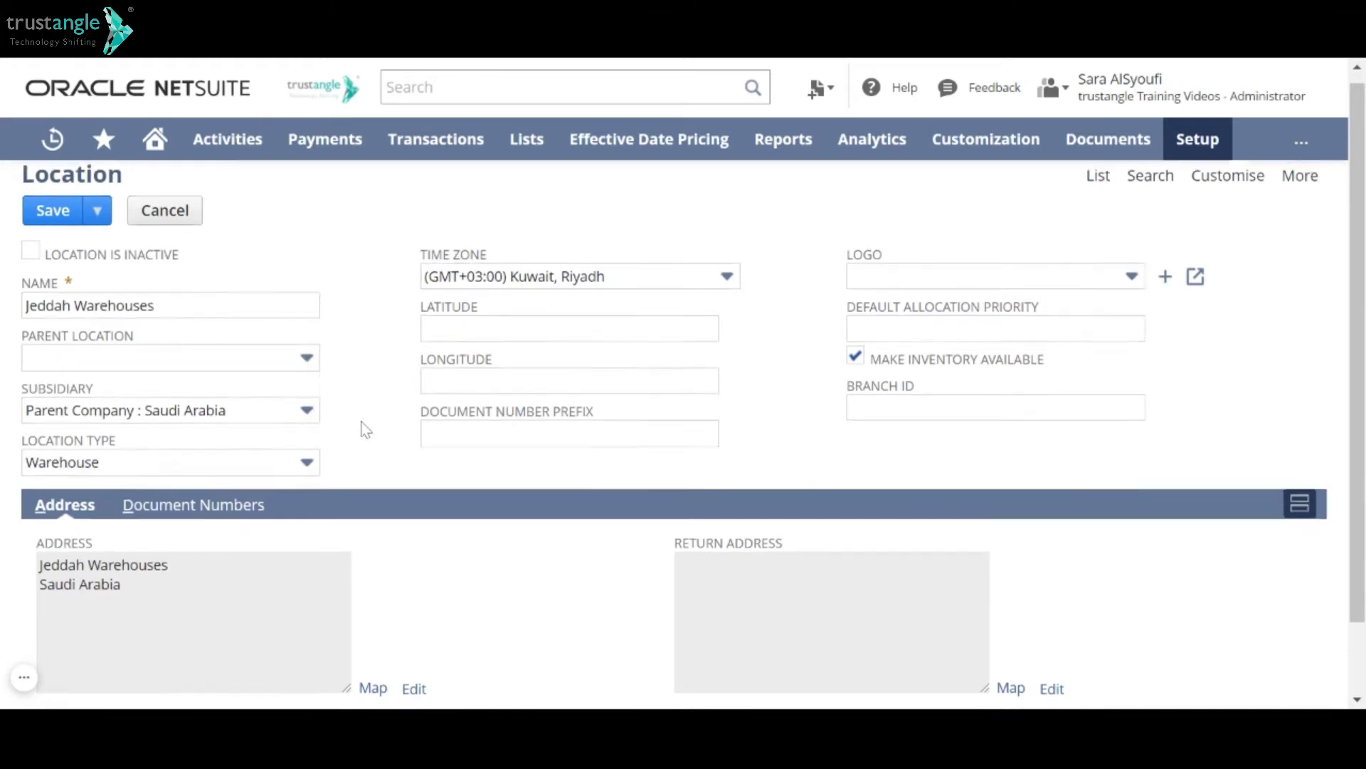
pyautogui.scroll(-1, 360, 427)
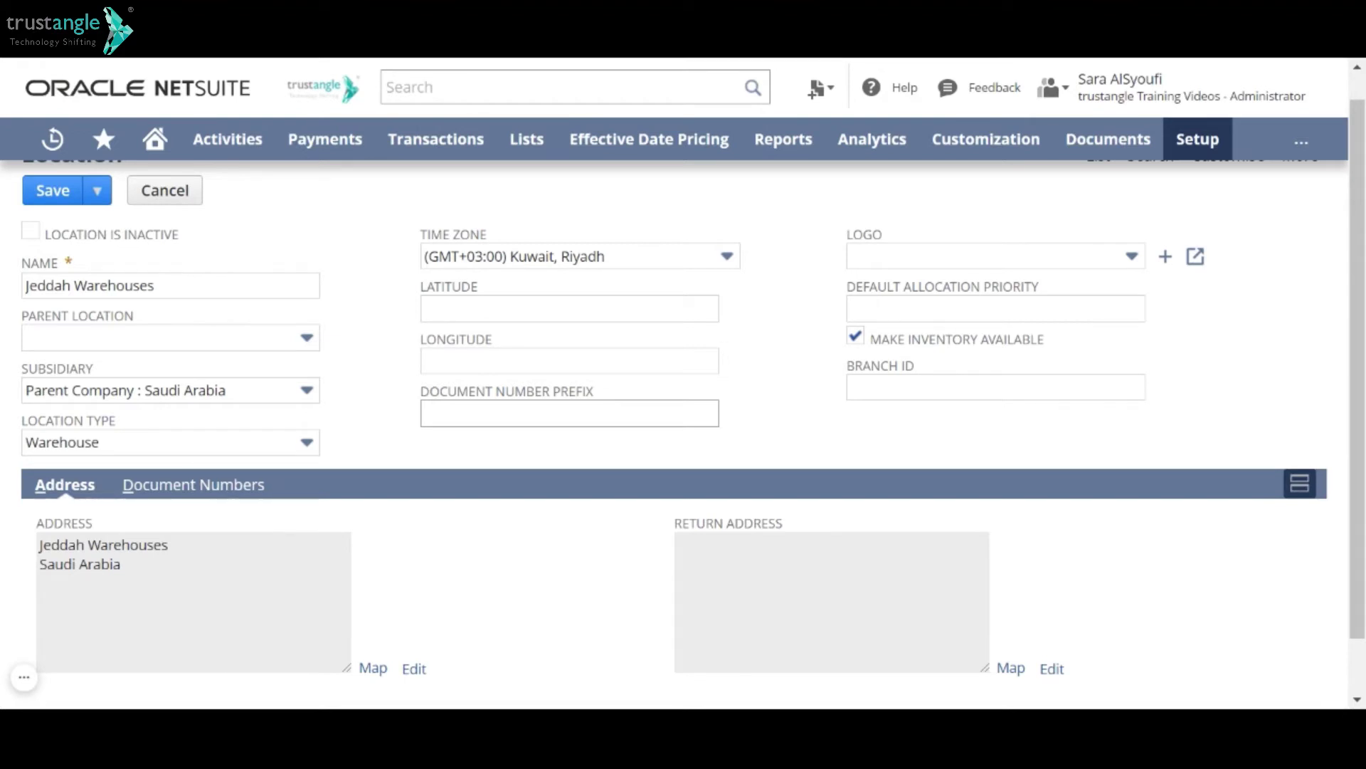
pyautogui.scroll(1, 375, 457)
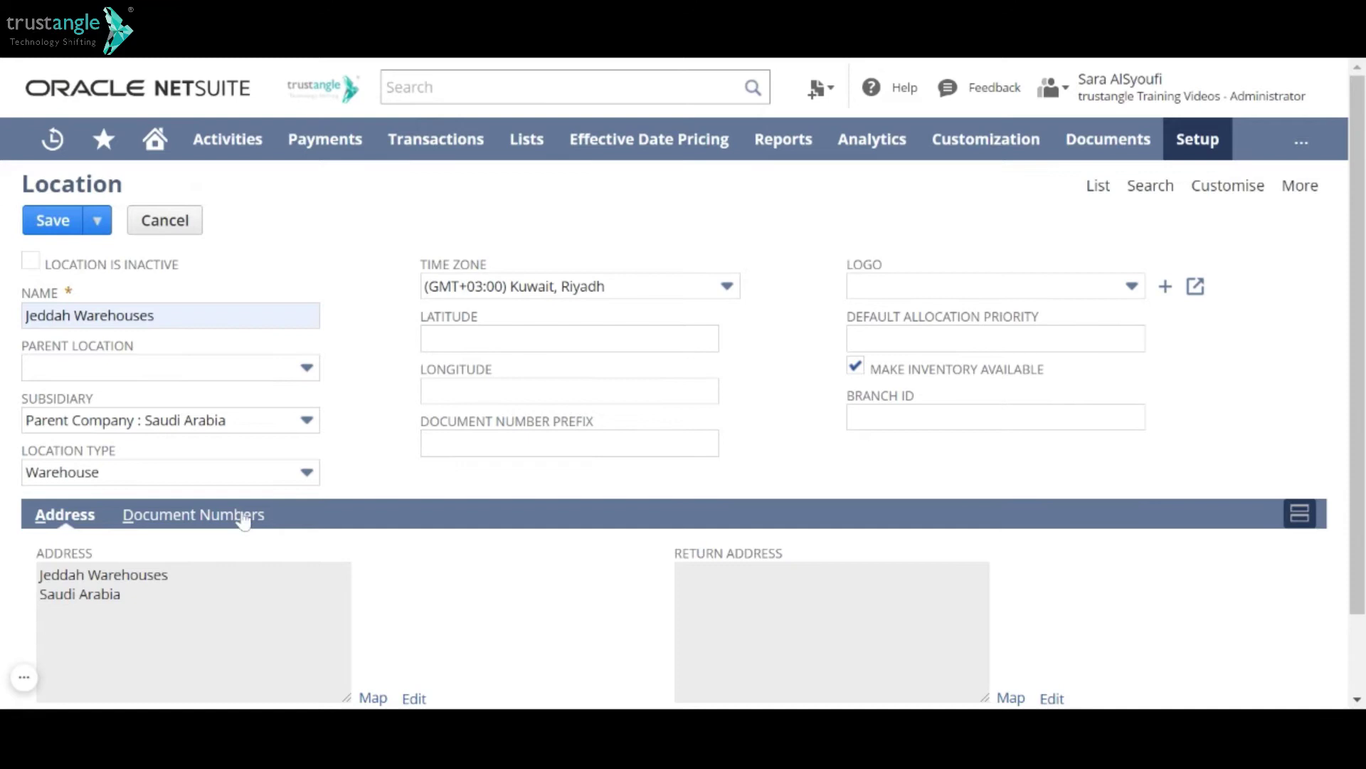
# On the Document Numbers subtab, toggle Update Initial Number on and back off for Cash Sale and Inventory Adjustment
pyautogui.click(238, 518)
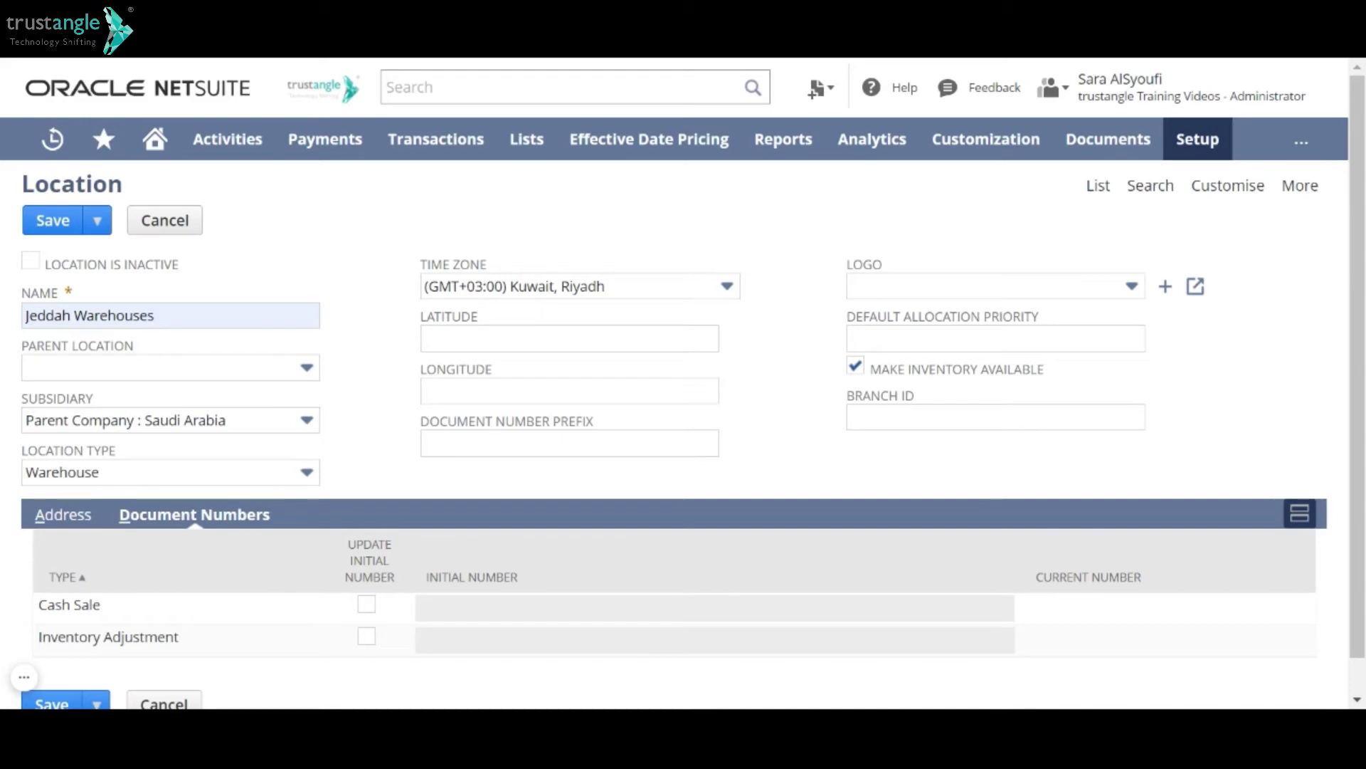
pyautogui.click(366, 604)
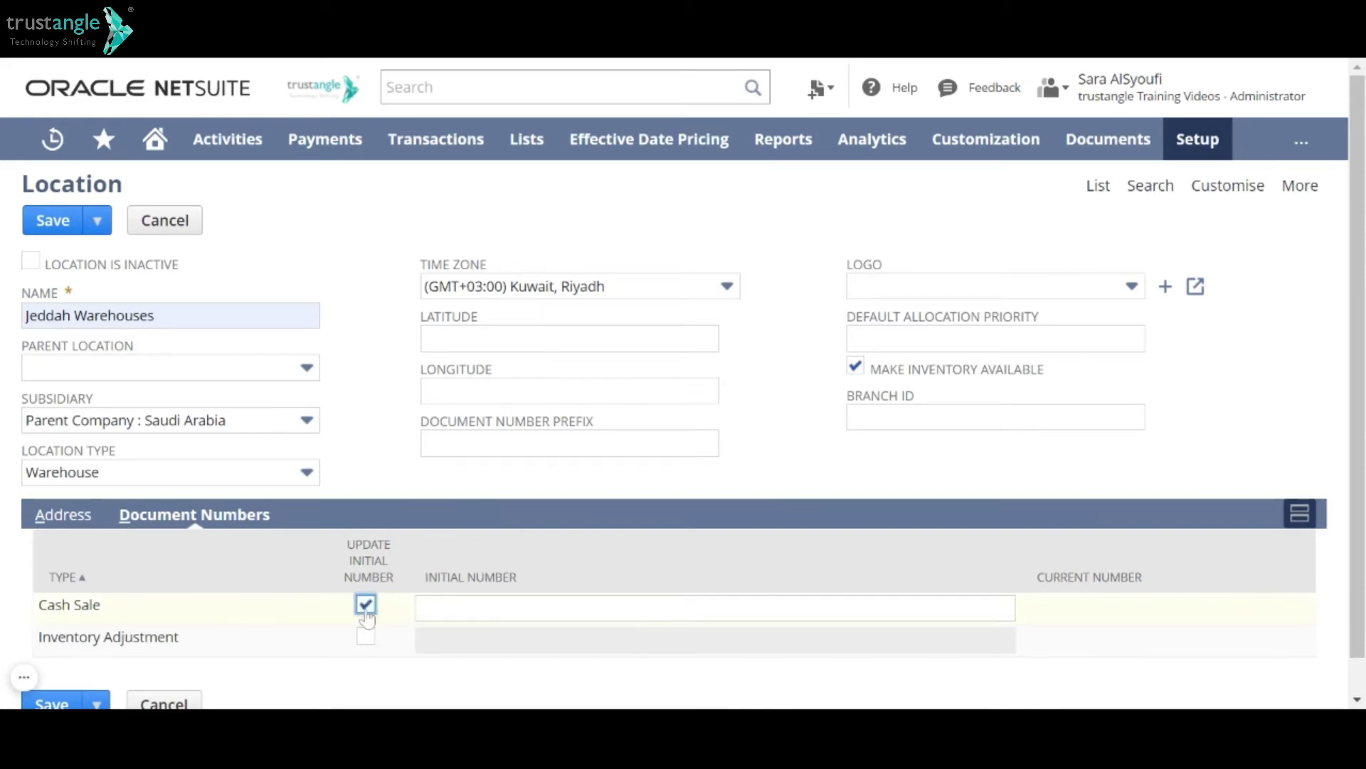
pyautogui.click(366, 637)
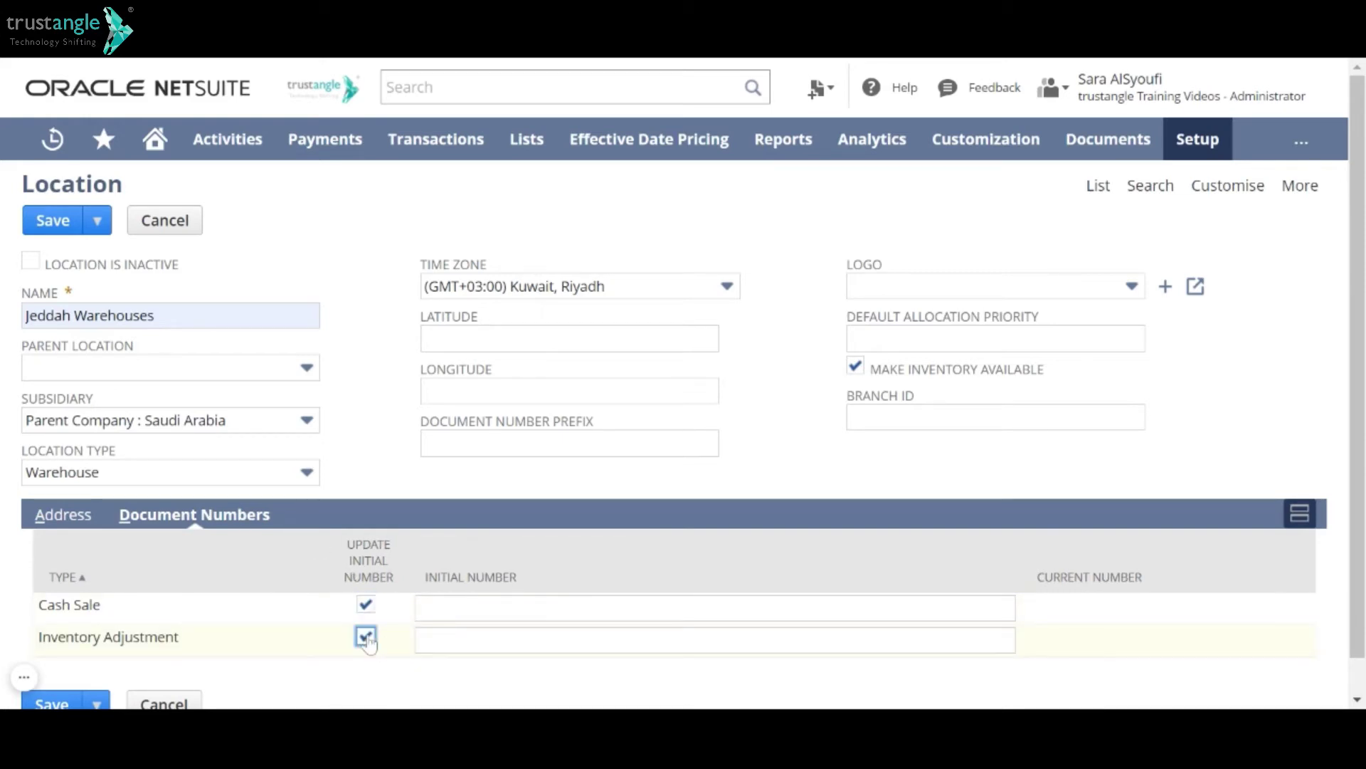
pyautogui.click(366, 637)
pyautogui.click(366, 604)
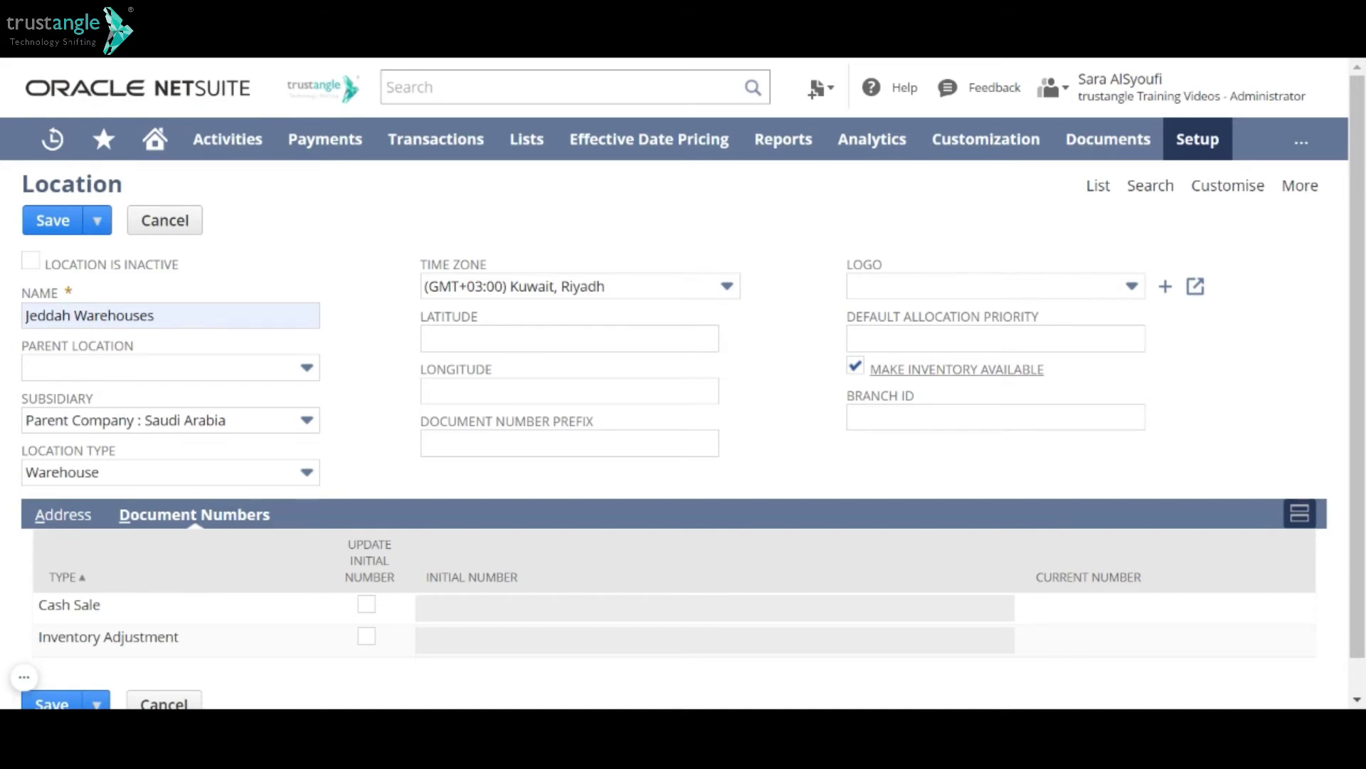
# Check the Name field help, then save Jeddah Warehouses and open a fresh Location form
pyautogui.click(73, 527)
pyautogui.scroll(-1, 295, 573)
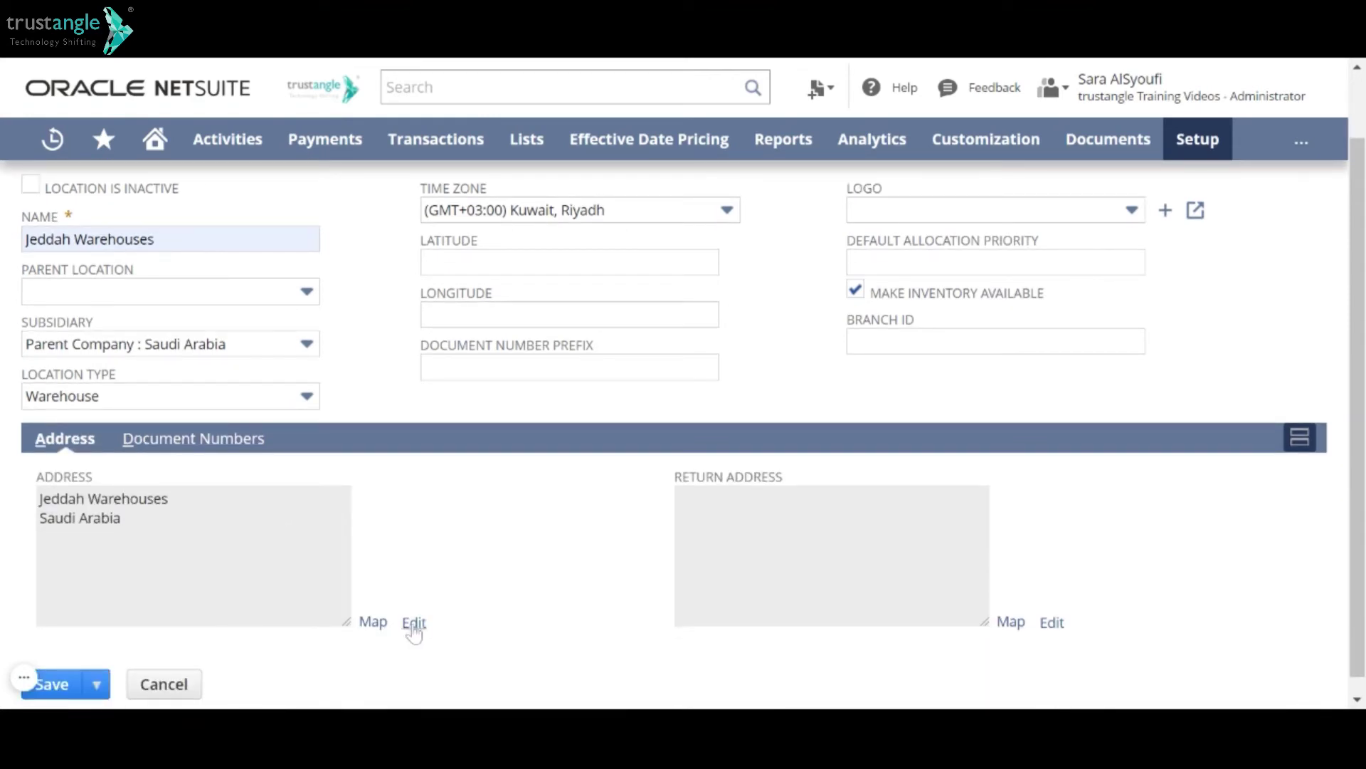
pyautogui.scroll(1, 372, 306)
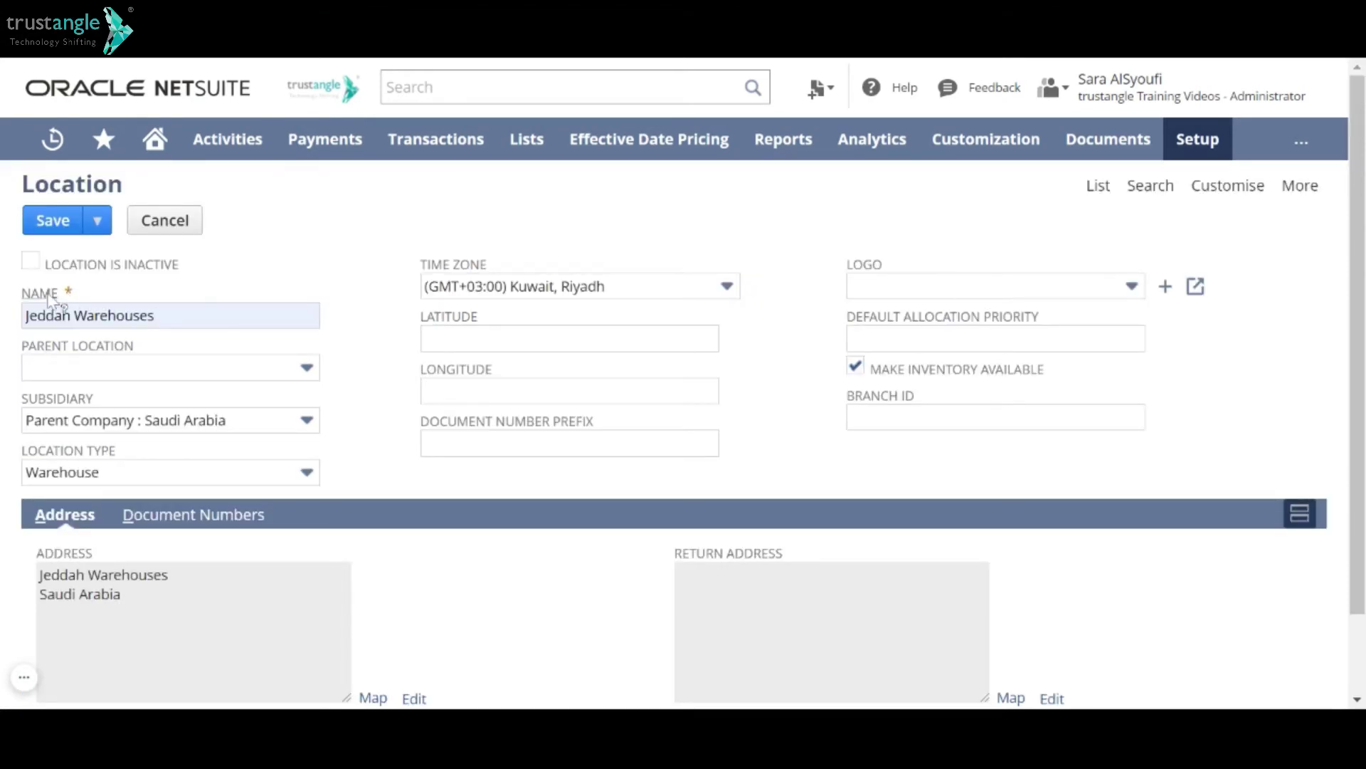
pyautogui.click(47, 293)
pyautogui.scroll(-1, 683, 384)
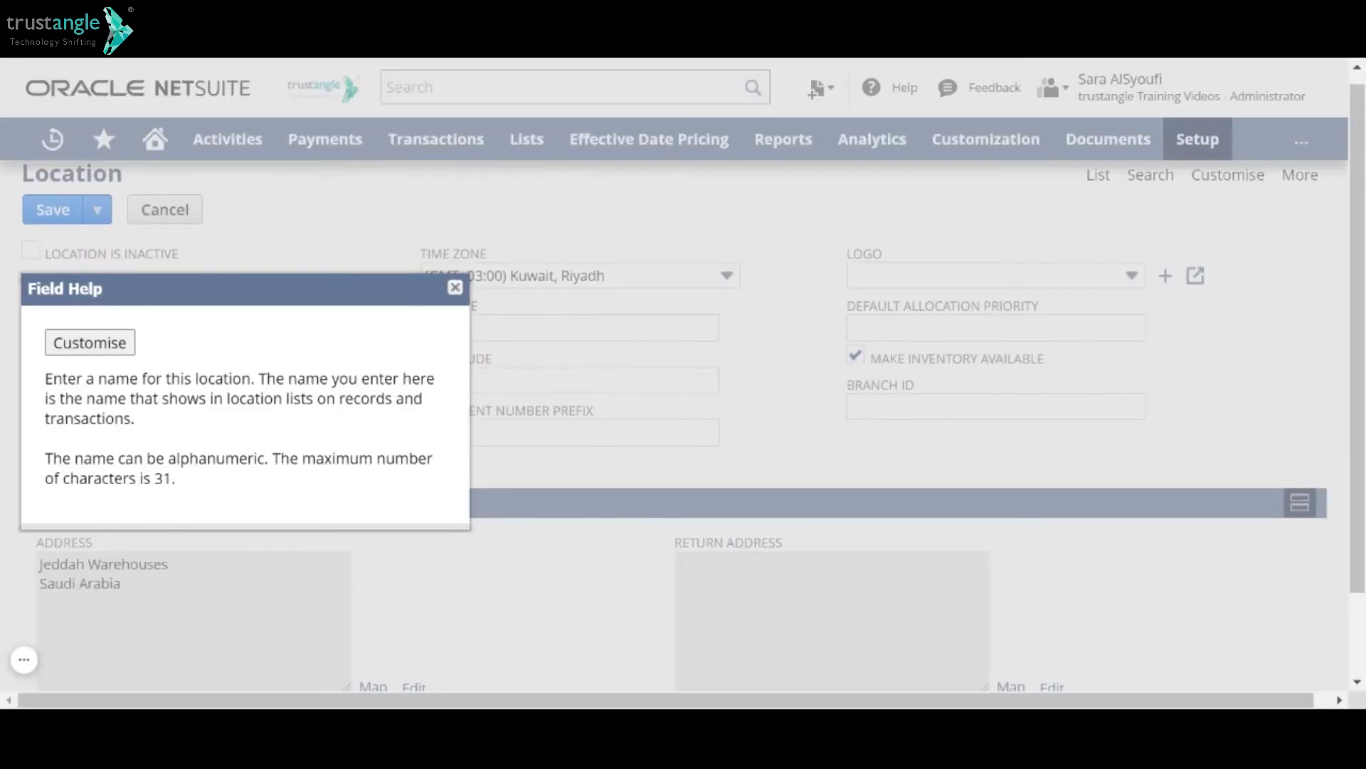
pyautogui.click(455, 287)
pyautogui.scroll(1, 274, 372)
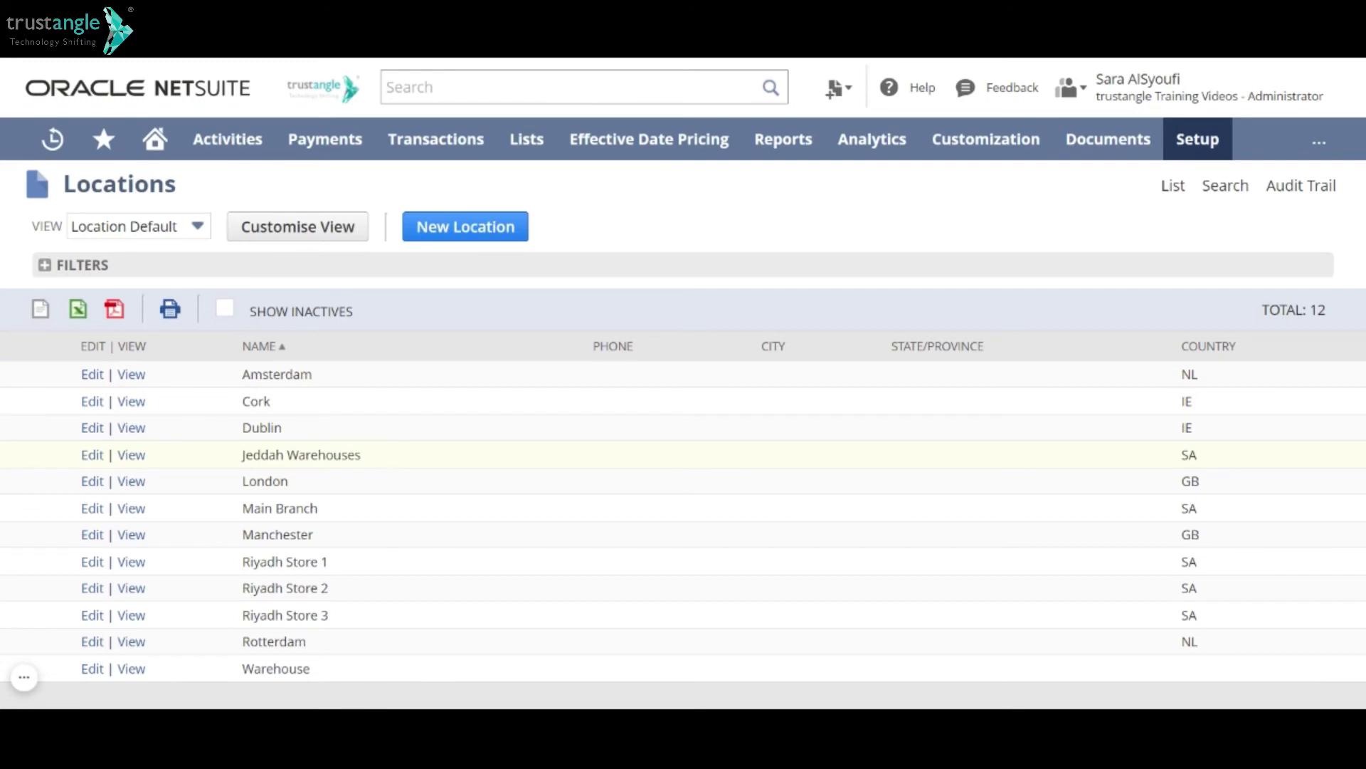
pyautogui.click(448, 240)
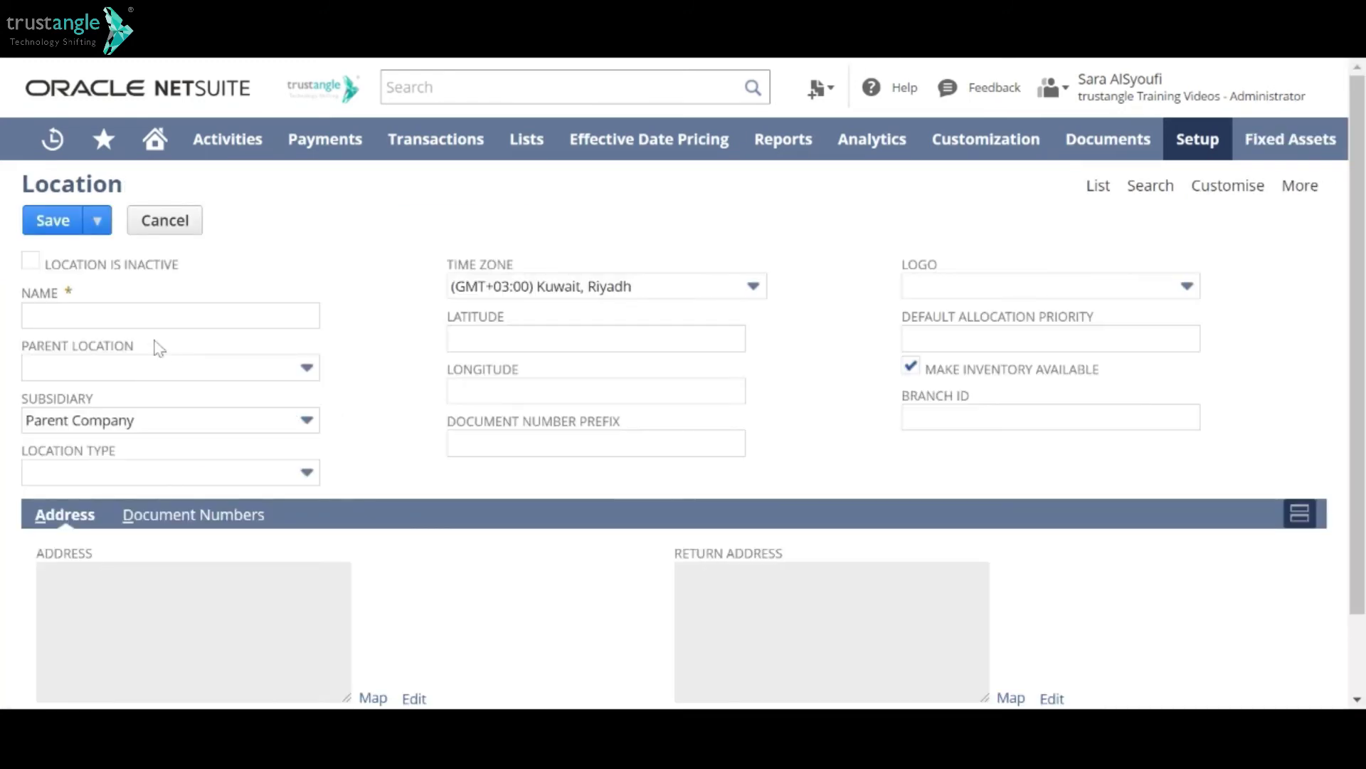
# Name the new location Jeddah Warehouse 1
pyautogui.click(27, 315)
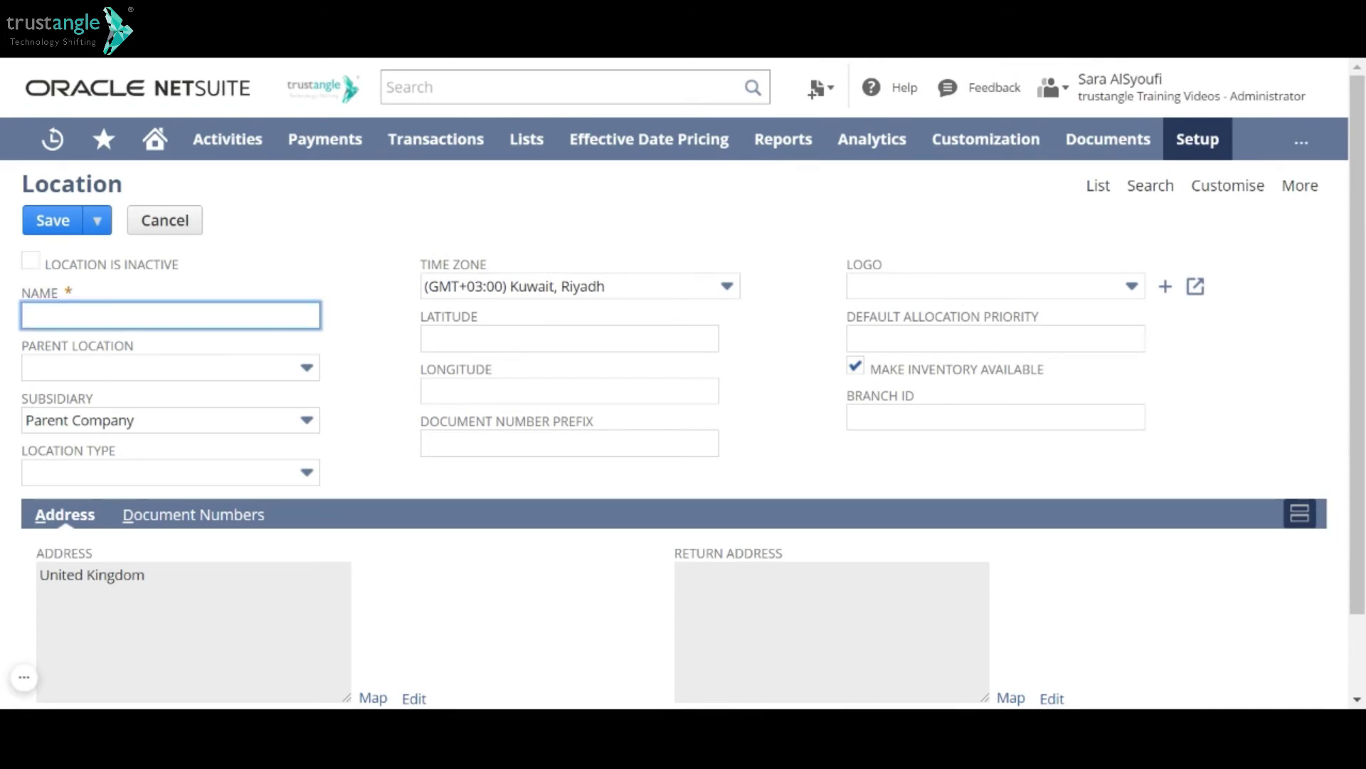
pyautogui.write('J')
pyautogui.press('Down')
pyautogui.press('Down')
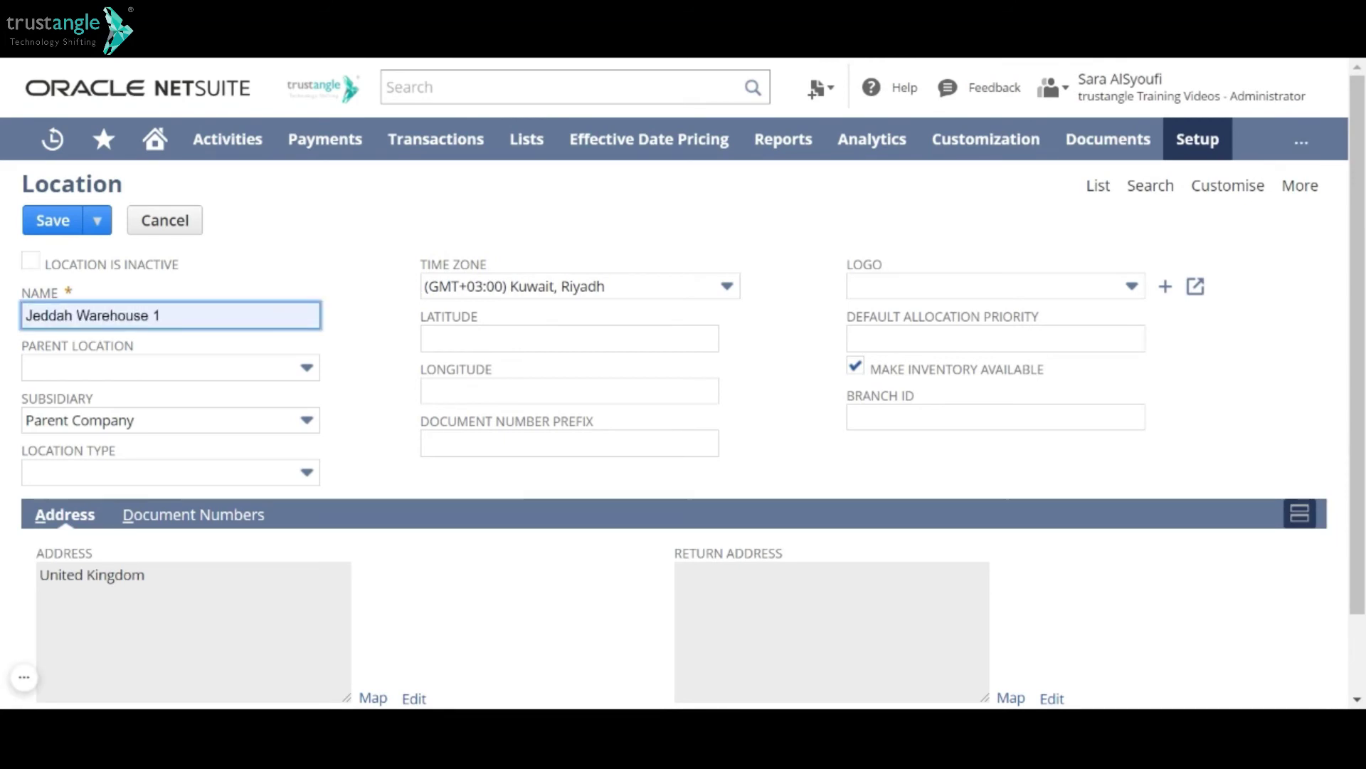
pyautogui.press('Tab')
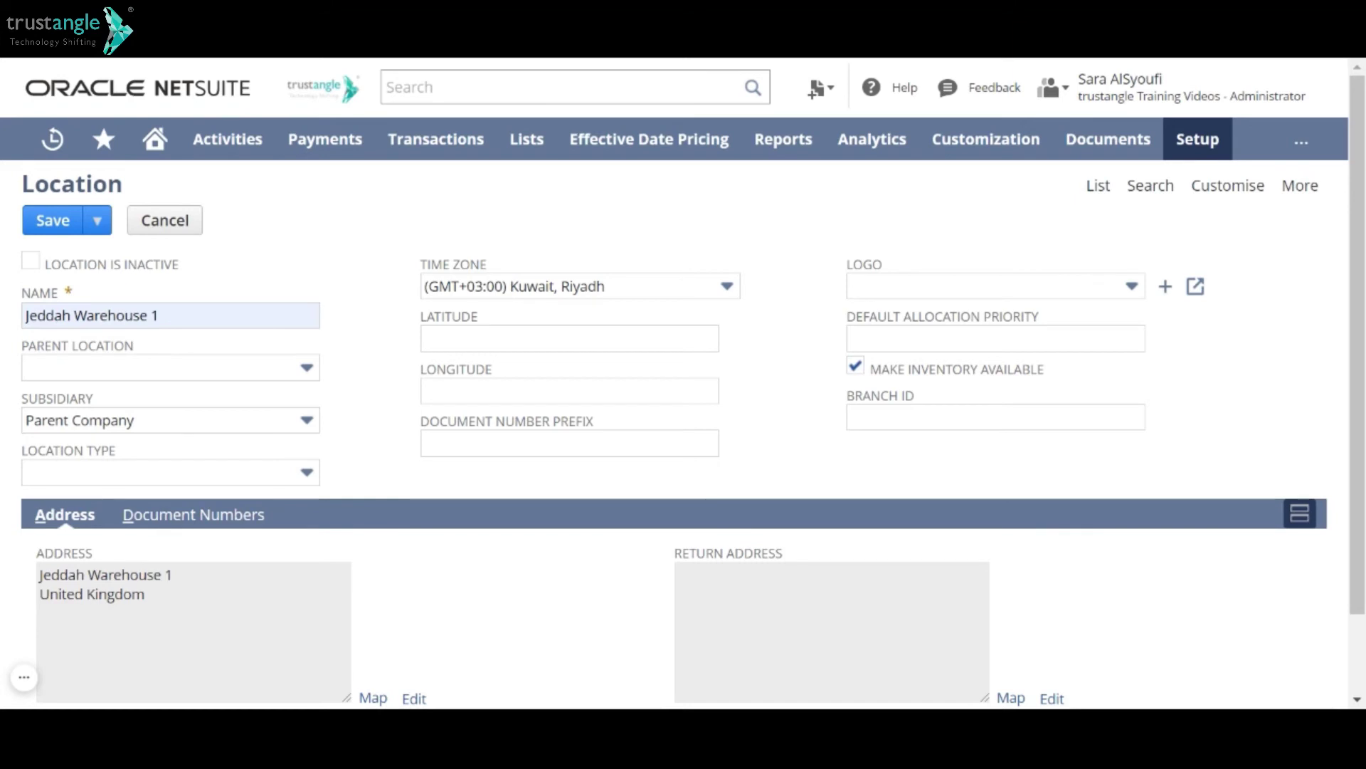
# Set parent Jeddah Warehouses, subsidiary Parent Company : Saudi Arabia, and location type Warehouse
pyautogui.click(306, 368)
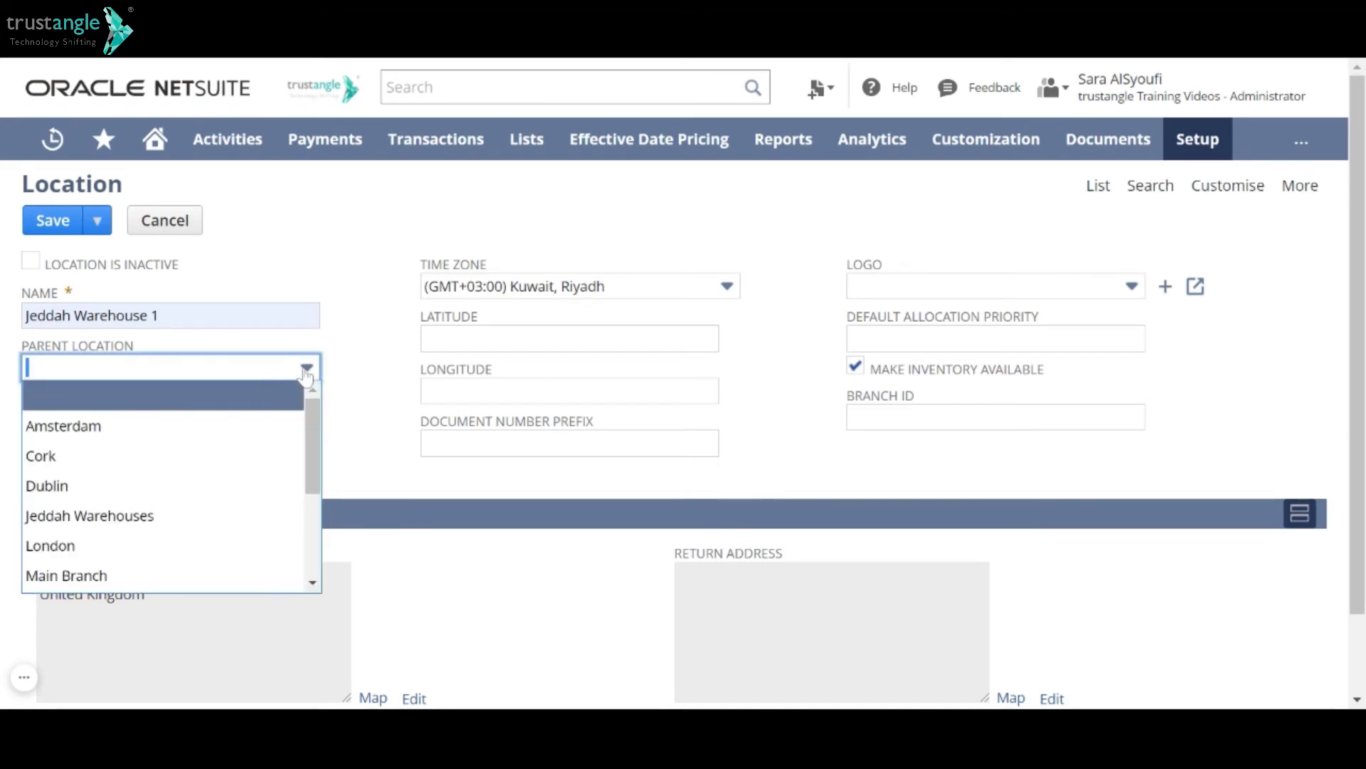
pyautogui.scroll(-1, 213, 488)
pyautogui.click(188, 489)
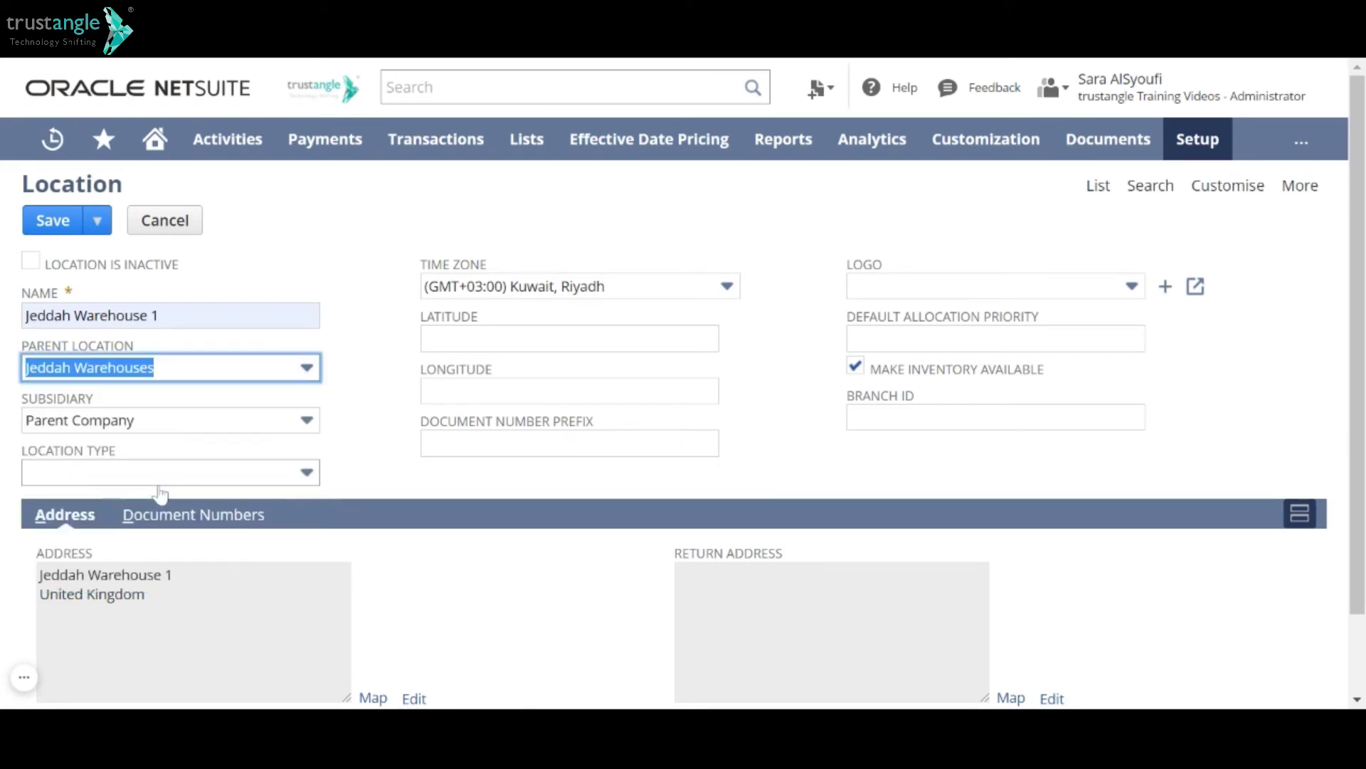
pyautogui.click(307, 420)
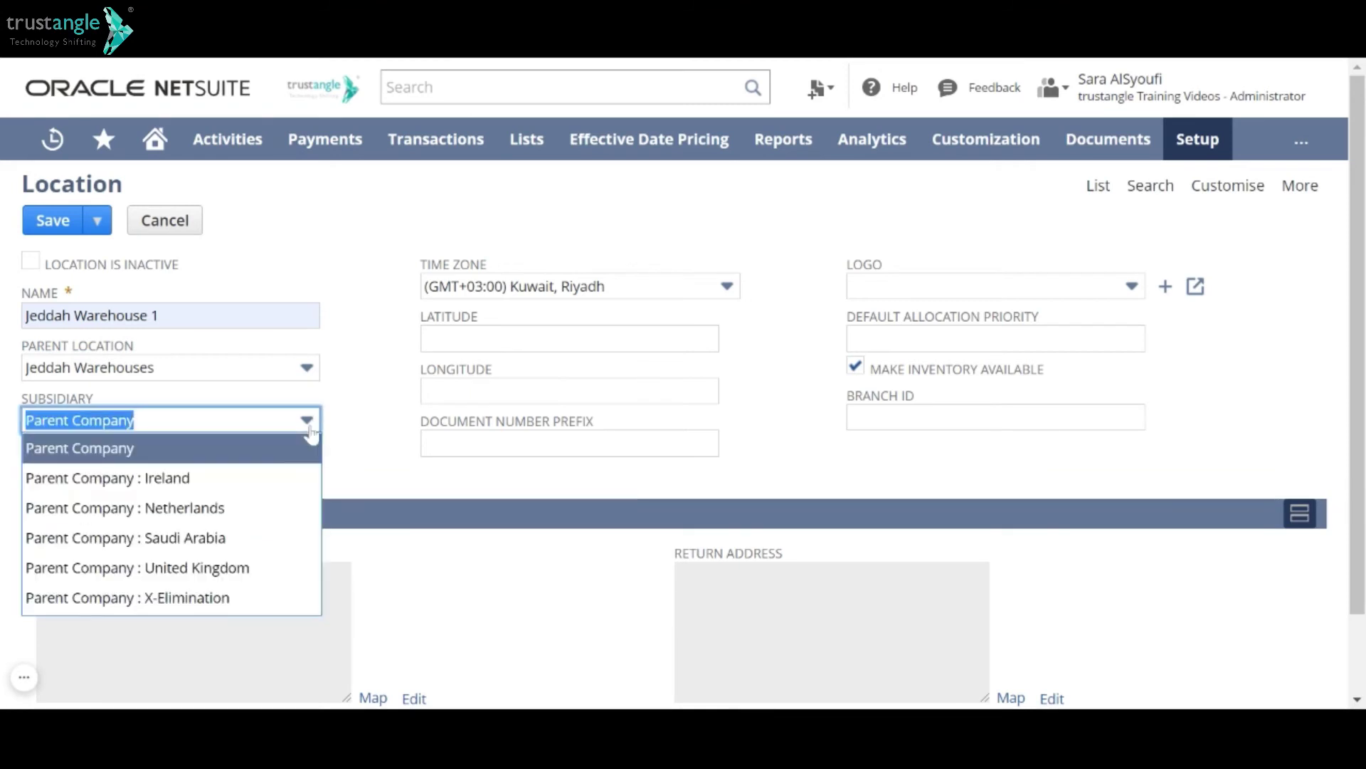
pyautogui.click(359, 476)
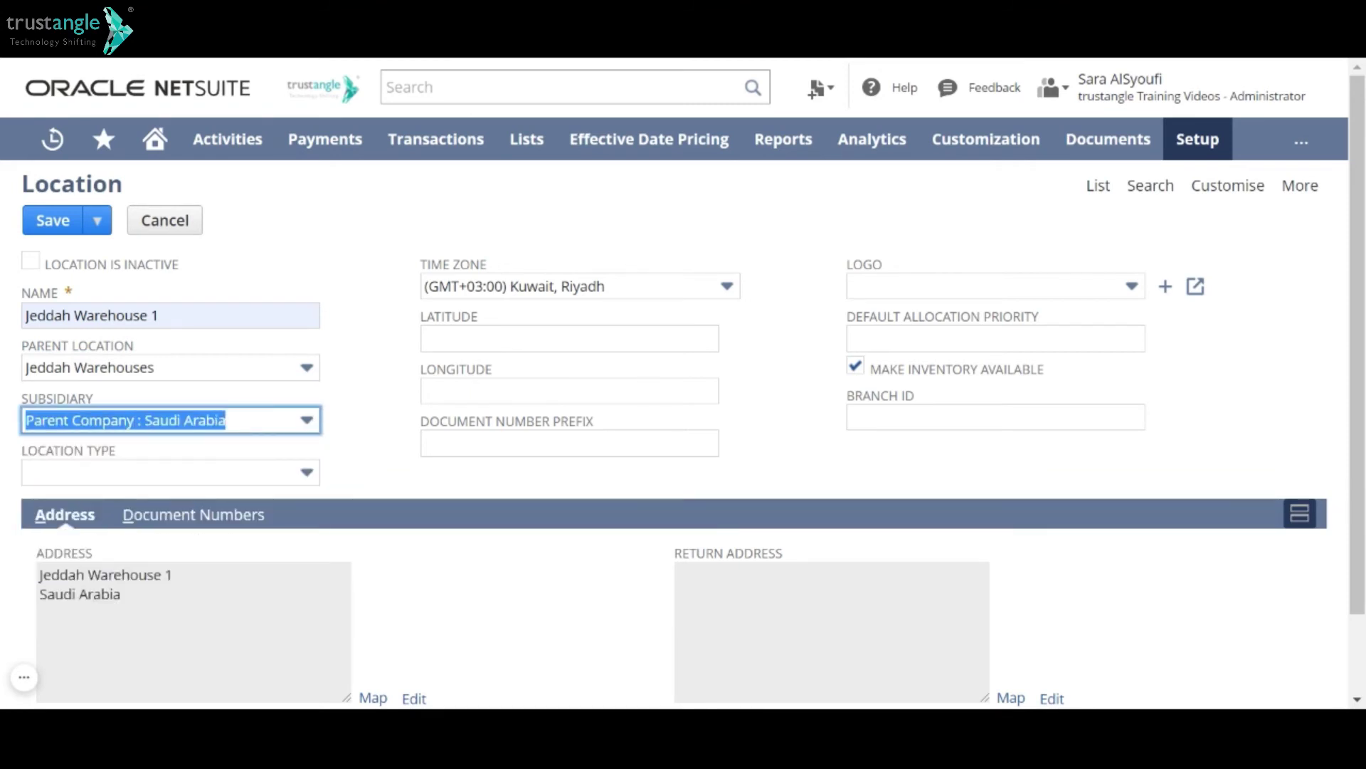
pyautogui.click(312, 485)
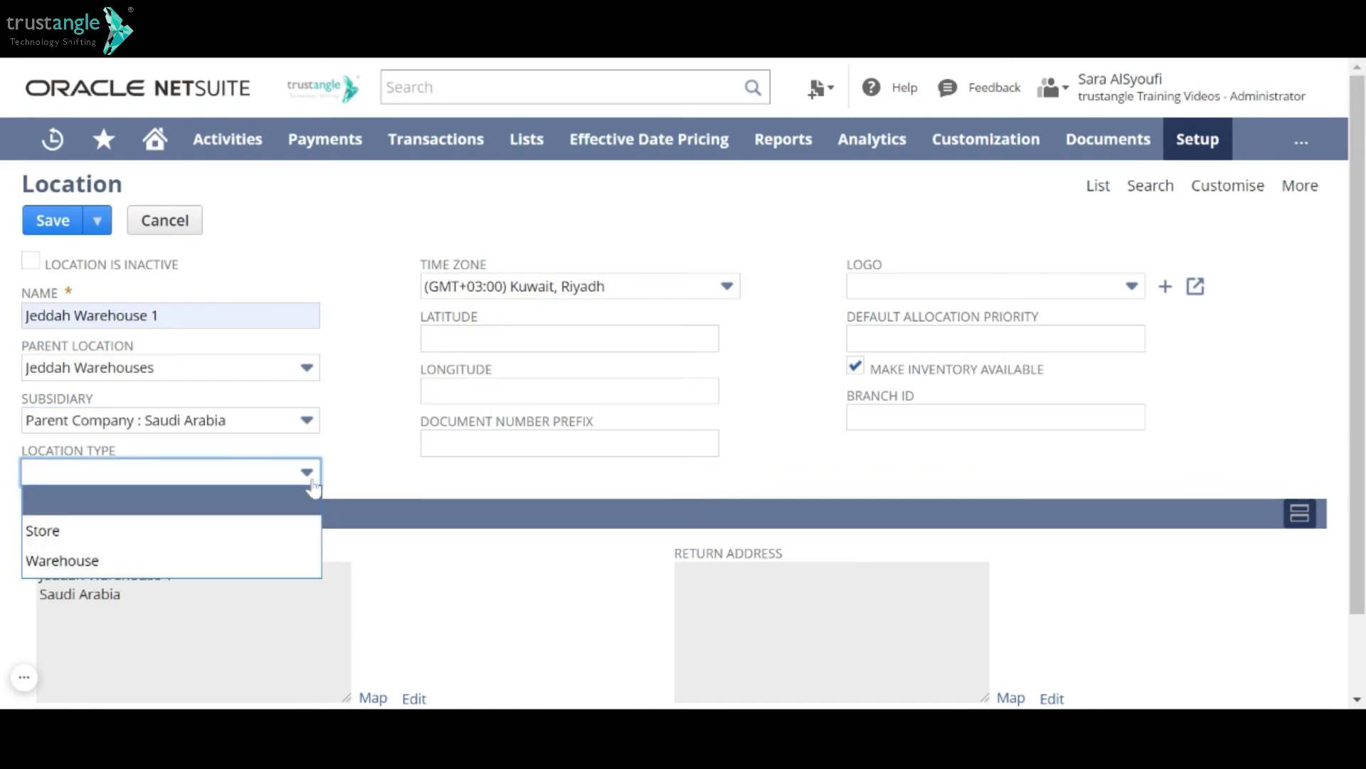
pyautogui.click(71, 562)
# Enter JED-WH1- as the document number prefix
pyautogui.click(434, 443)
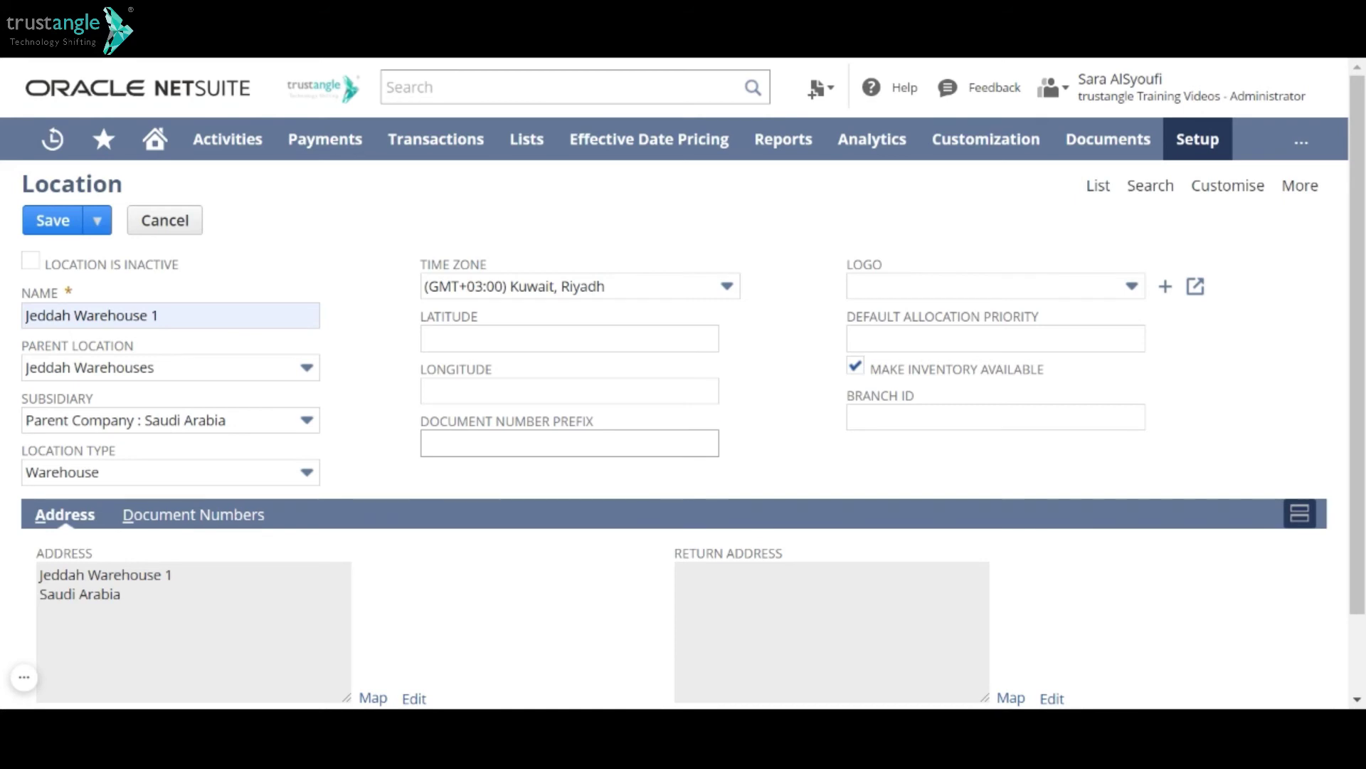
pyautogui.write('JED-WH')
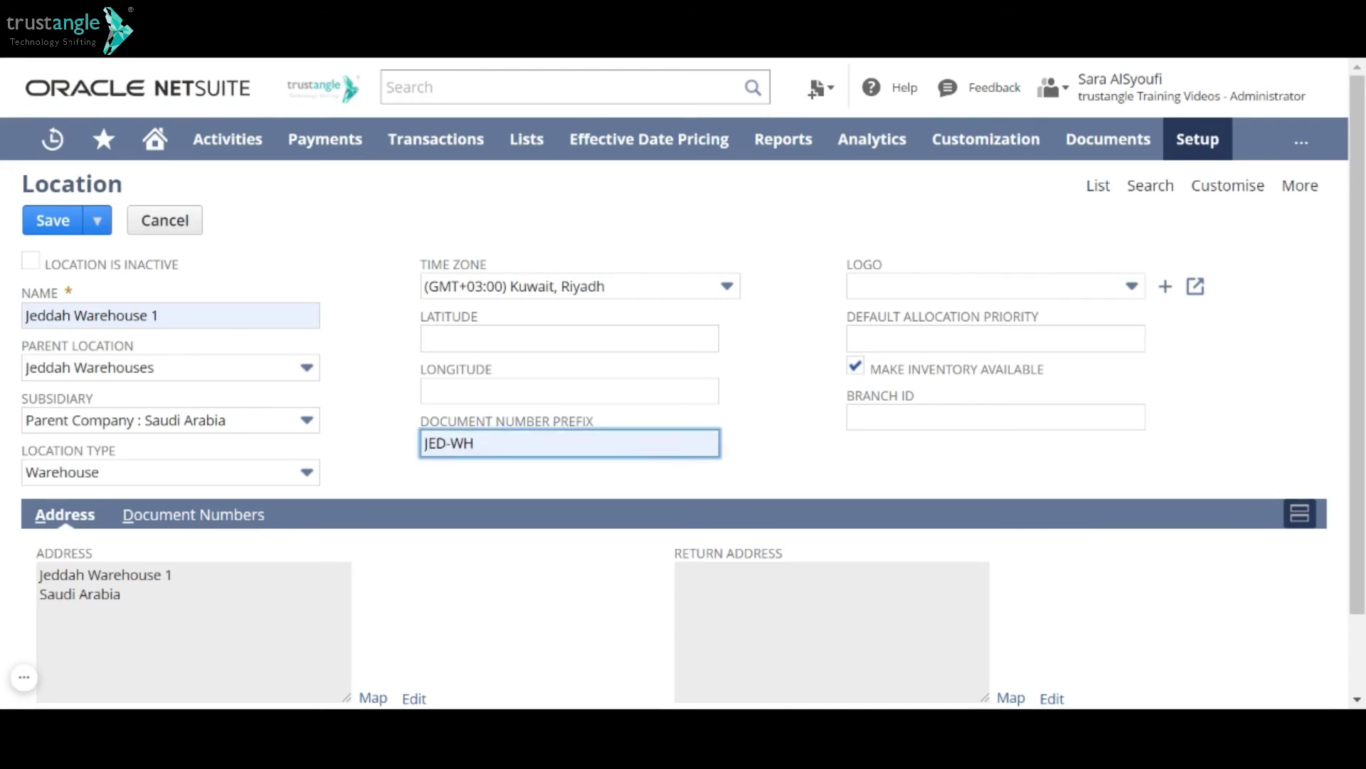
pyautogui.write('1-')
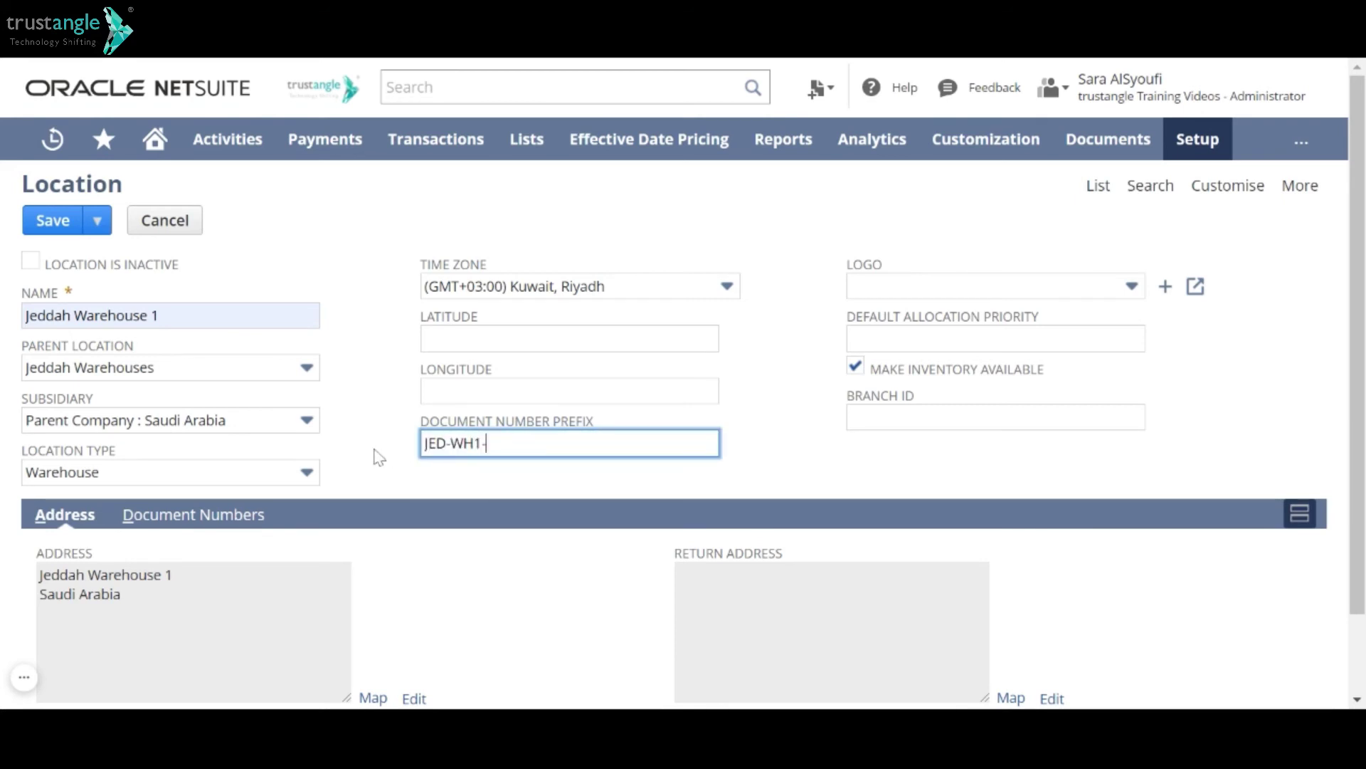
pyautogui.click(376, 456)
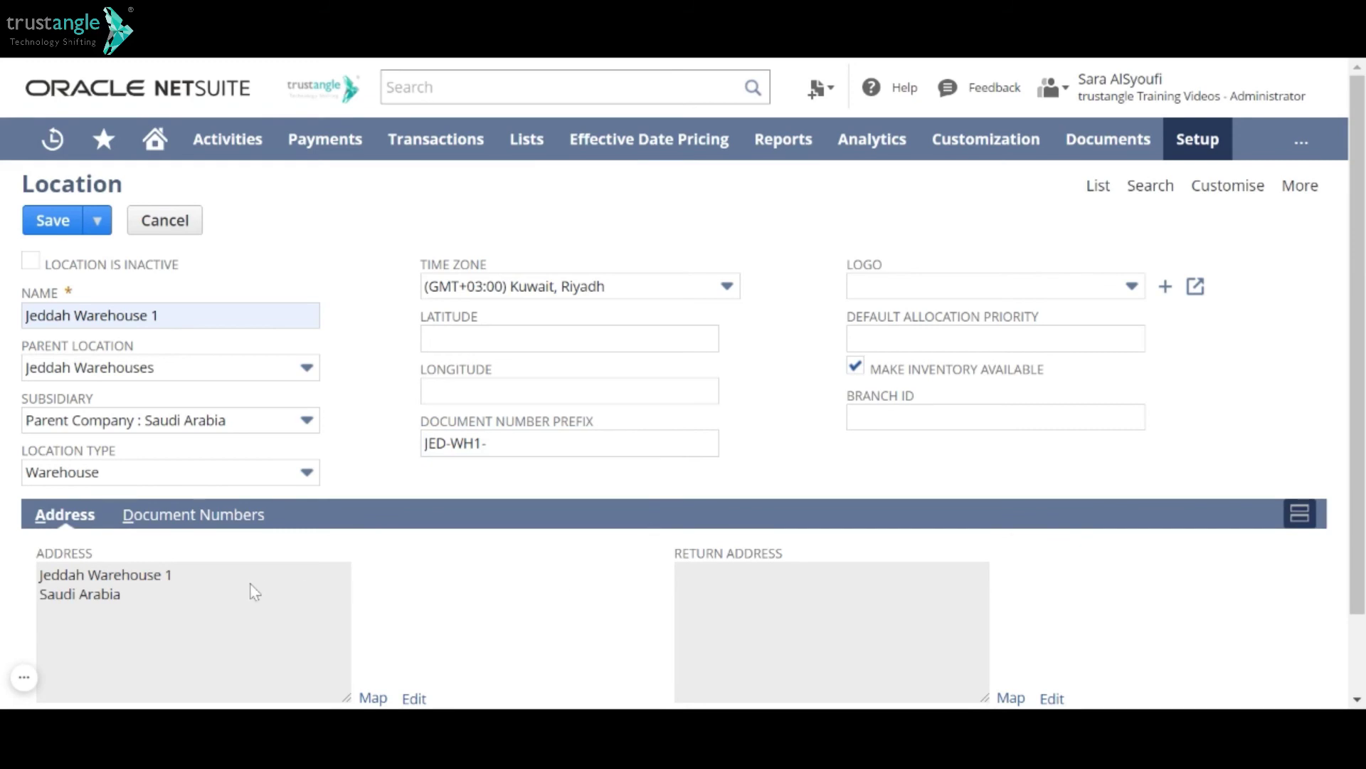
pyautogui.scroll(-1, 254, 589)
pyautogui.scroll(1, 539, 464)
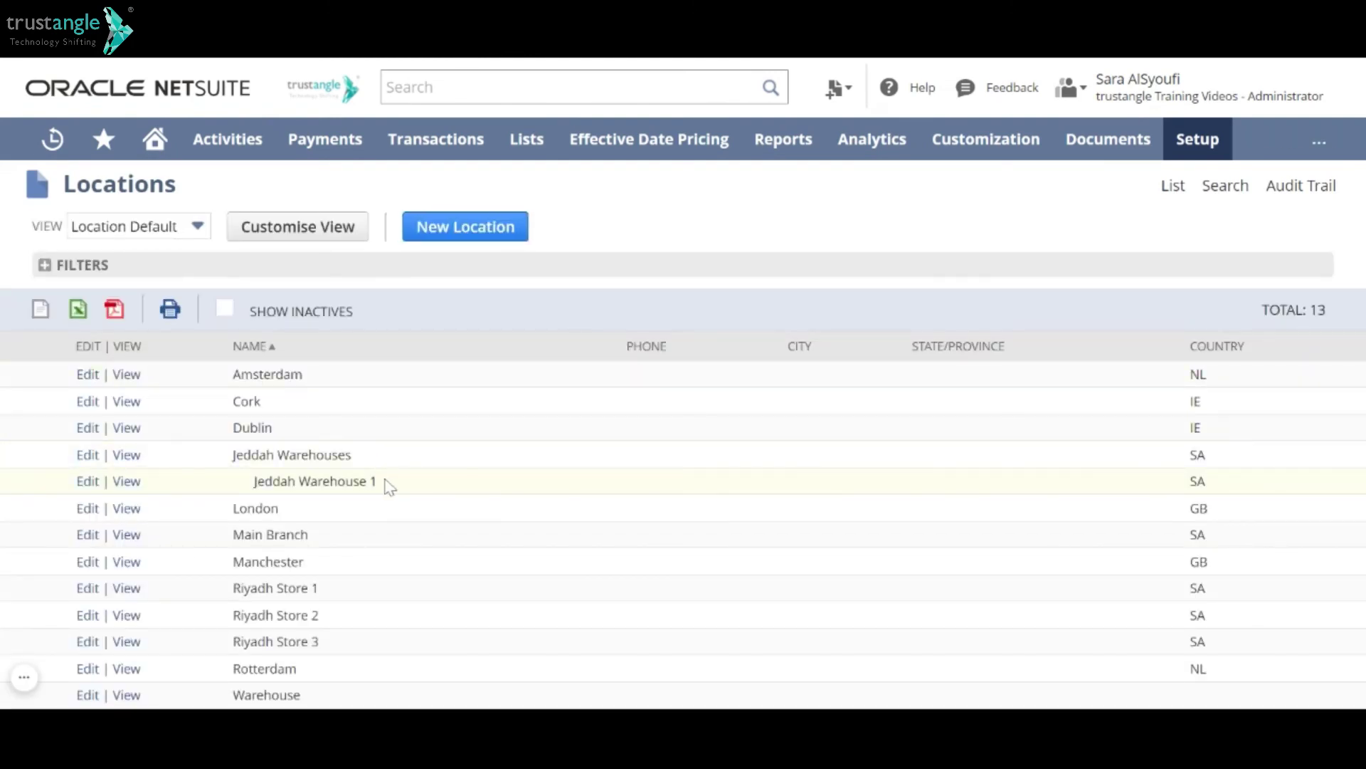
# Highlight the Jeddah Warehouse 1 row nested under Jeddah Warehouses in the Locations list
pyautogui.moveTo(387, 484); pyautogui.dragTo(253, 491)
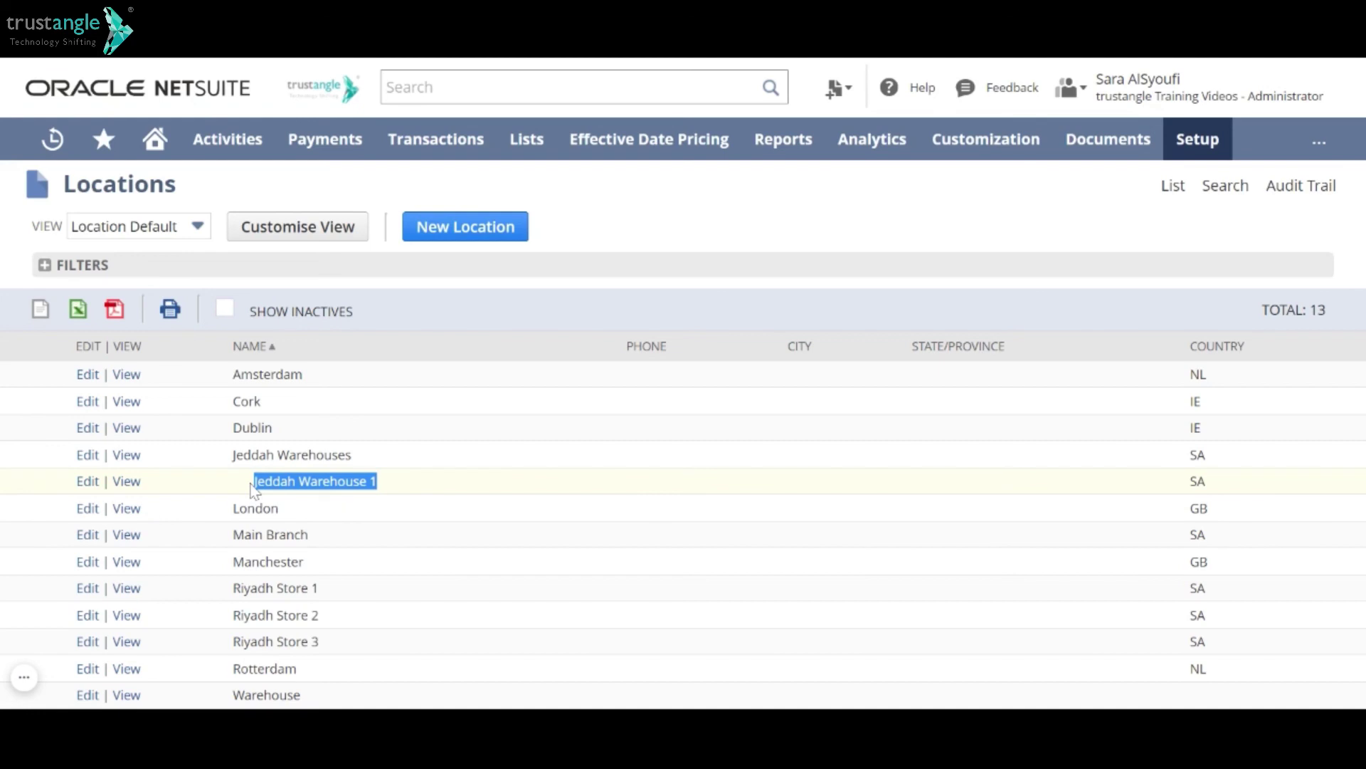